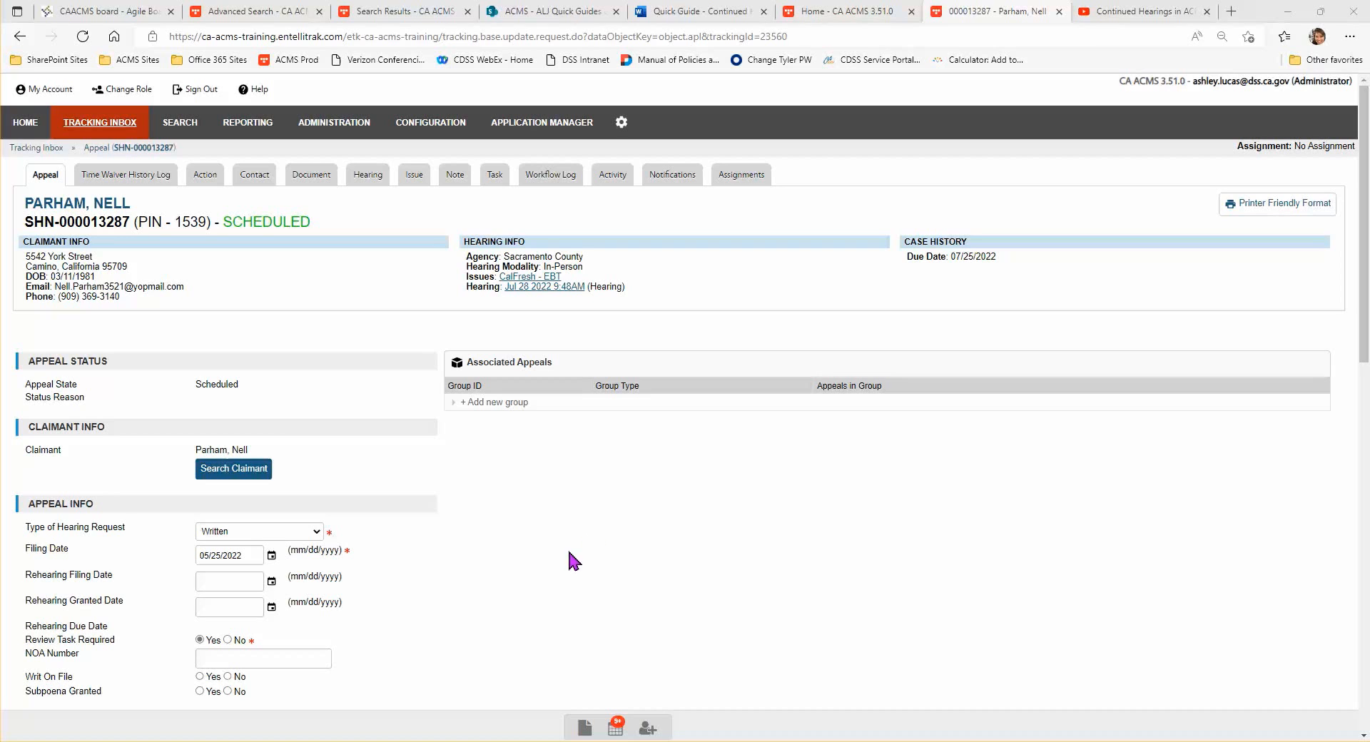
Open the appeal's 07/28/2022 hearing record and apply the Start/Restart Hearing action to it.
{"action": "left_click", "coordinate": [372, 179]}
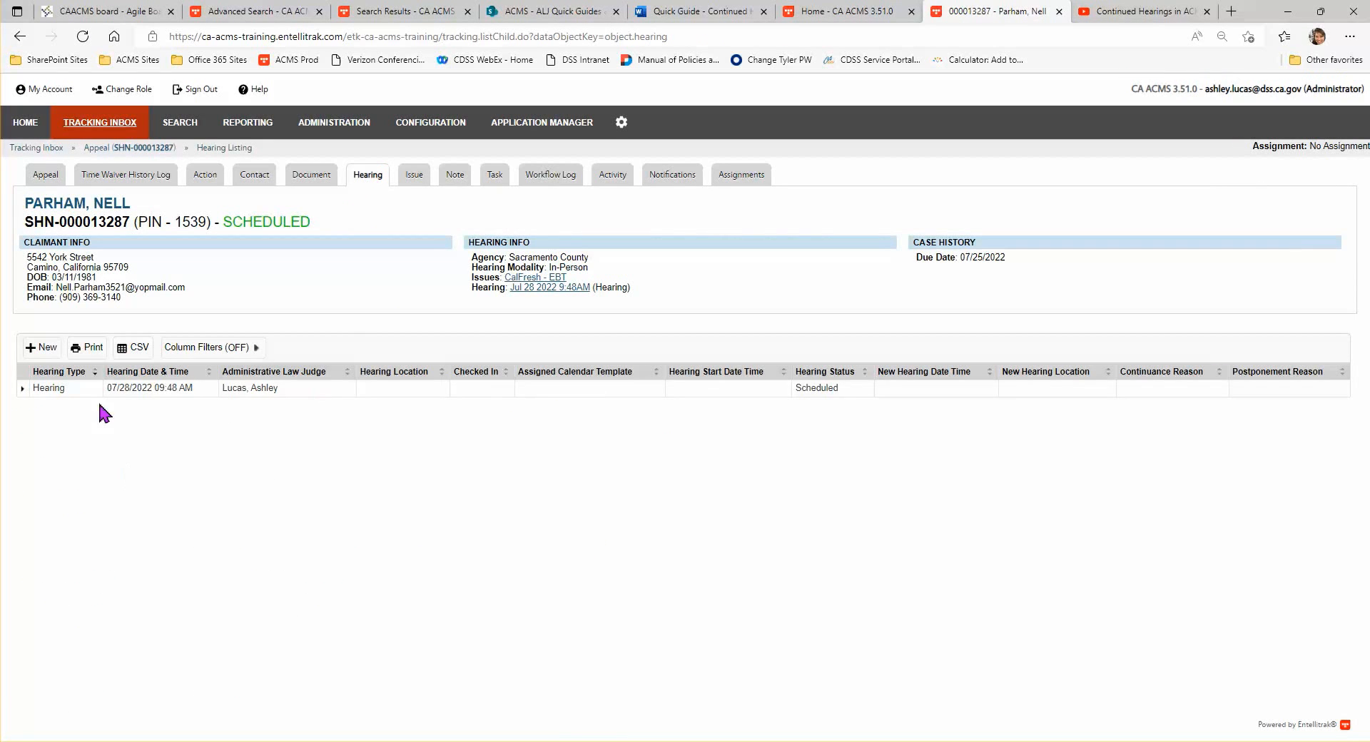
{"action": "left_click", "coordinate": [142, 389]}
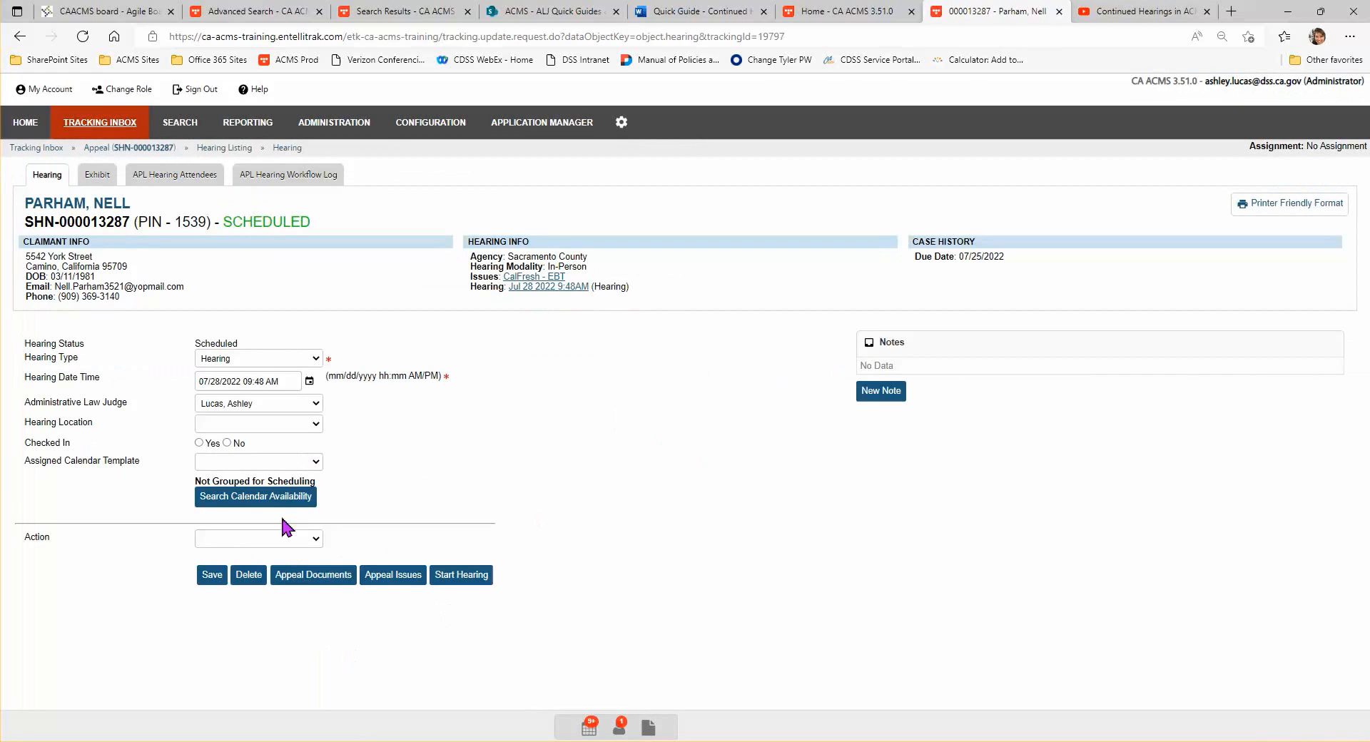
{"action": "left_click", "coordinate": [278, 540]}
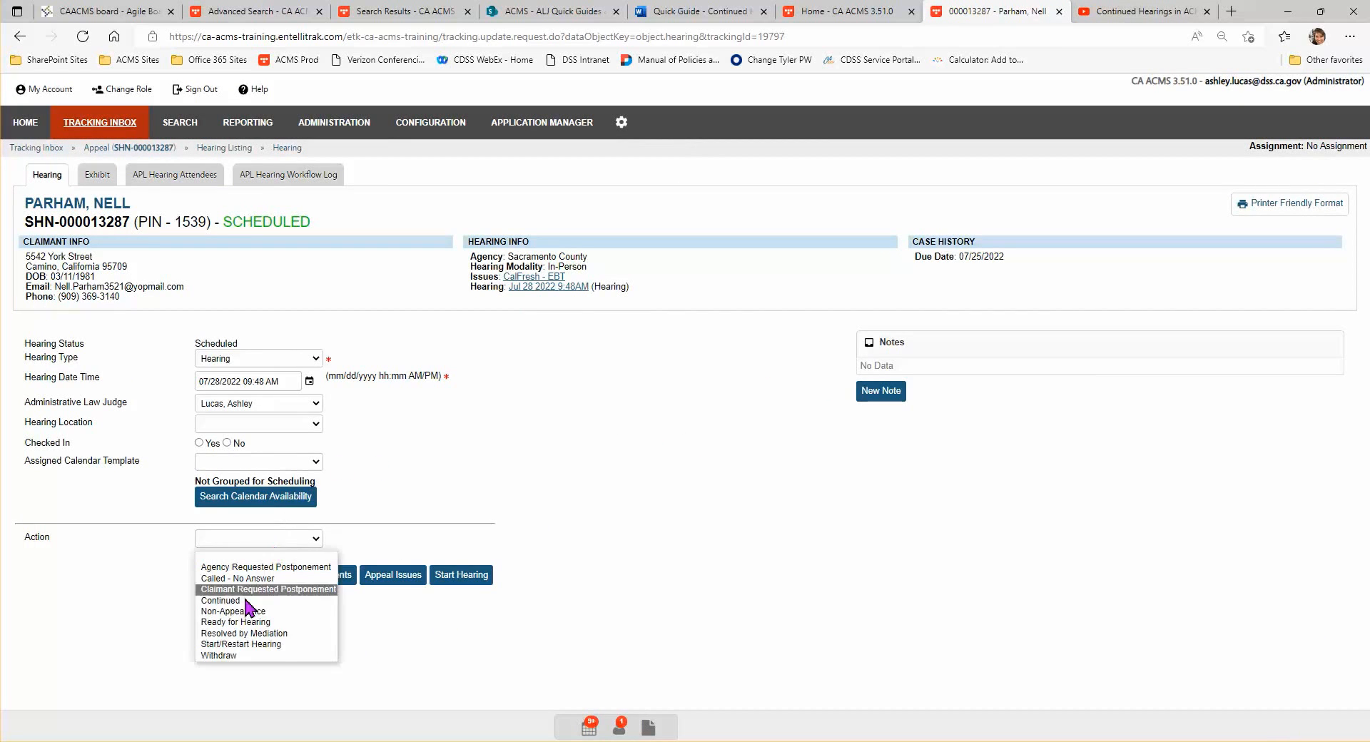
{"action": "left_click", "coordinate": [235, 648]}
{"action": "left_click", "coordinate": [671, 444]}
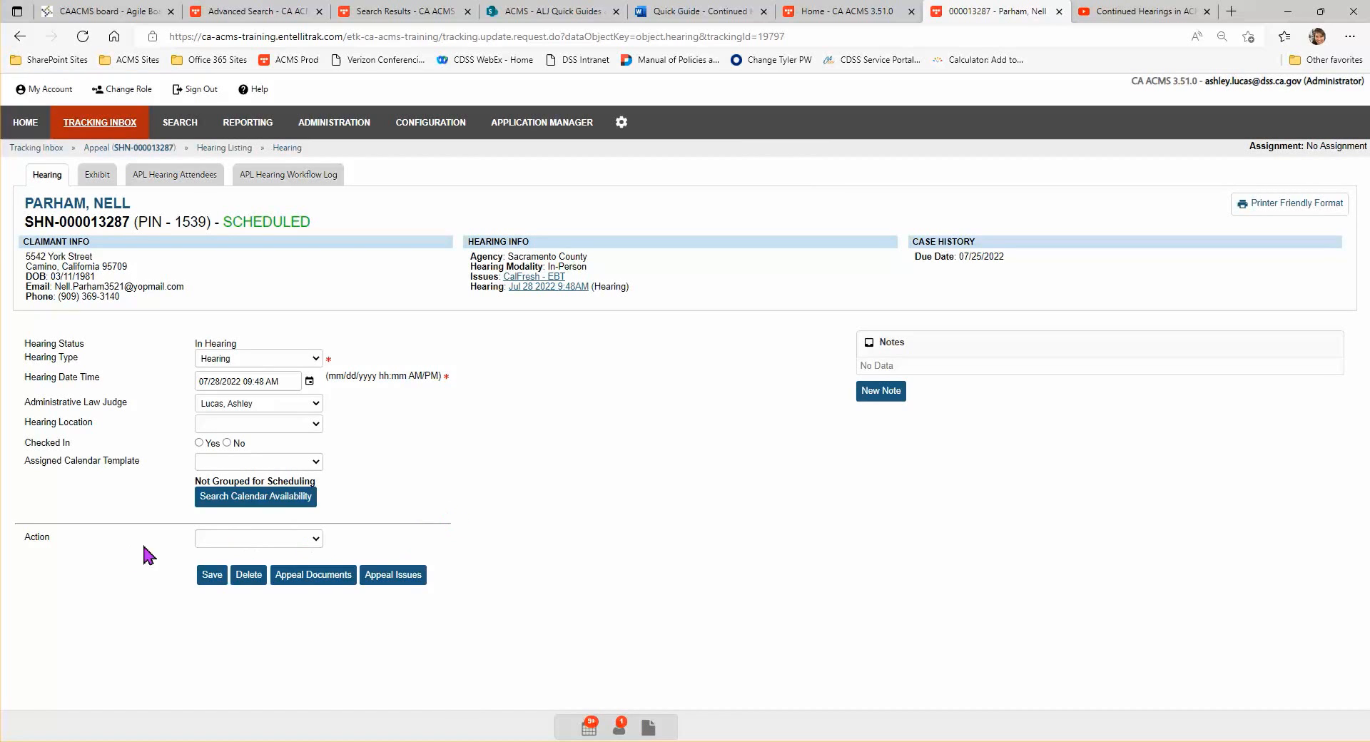
Set the hearing's action to Continued and enter the continuance reason "Continued because need more time to hear merits".
{"action": "left_click", "coordinate": [254, 540]}
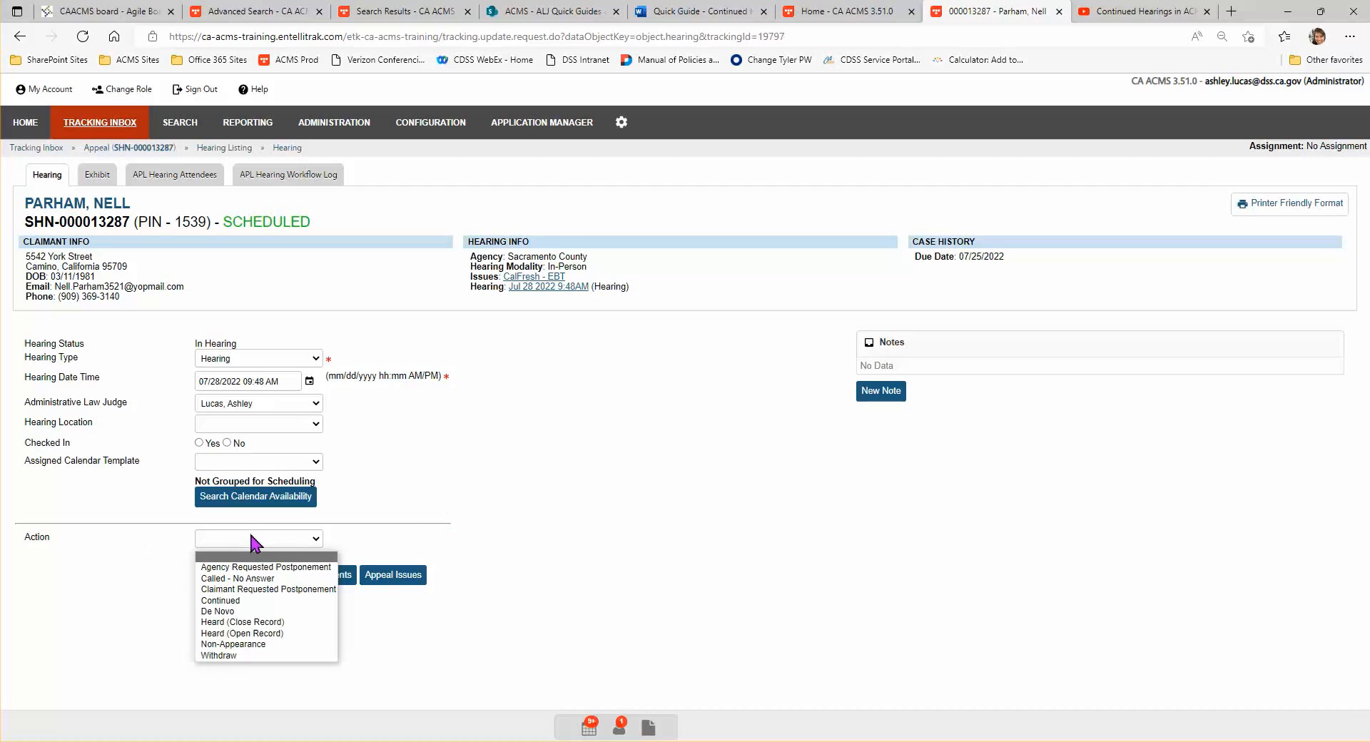
{"action": "left_click", "coordinate": [241, 609]}
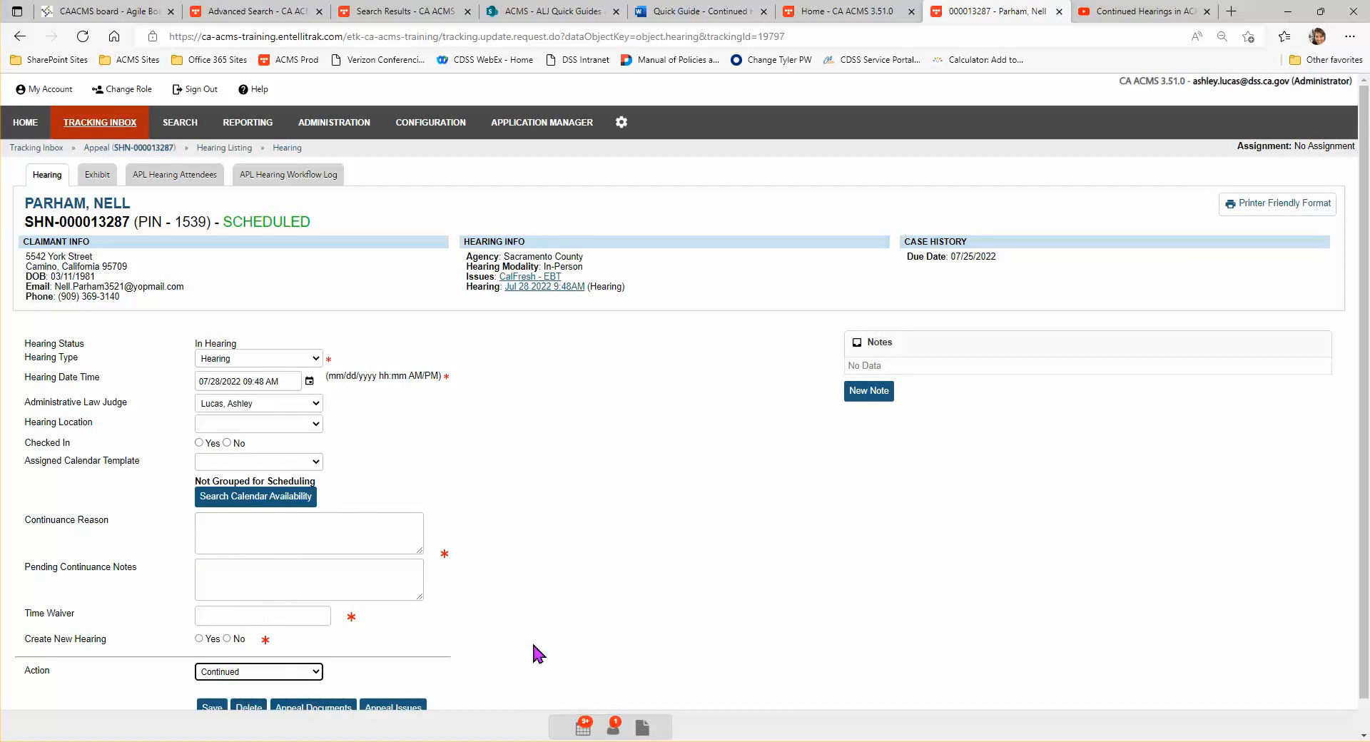
{"action": "scroll", "coordinate": [536, 653], "scroll_direction": "down", "scroll_amount": 1}
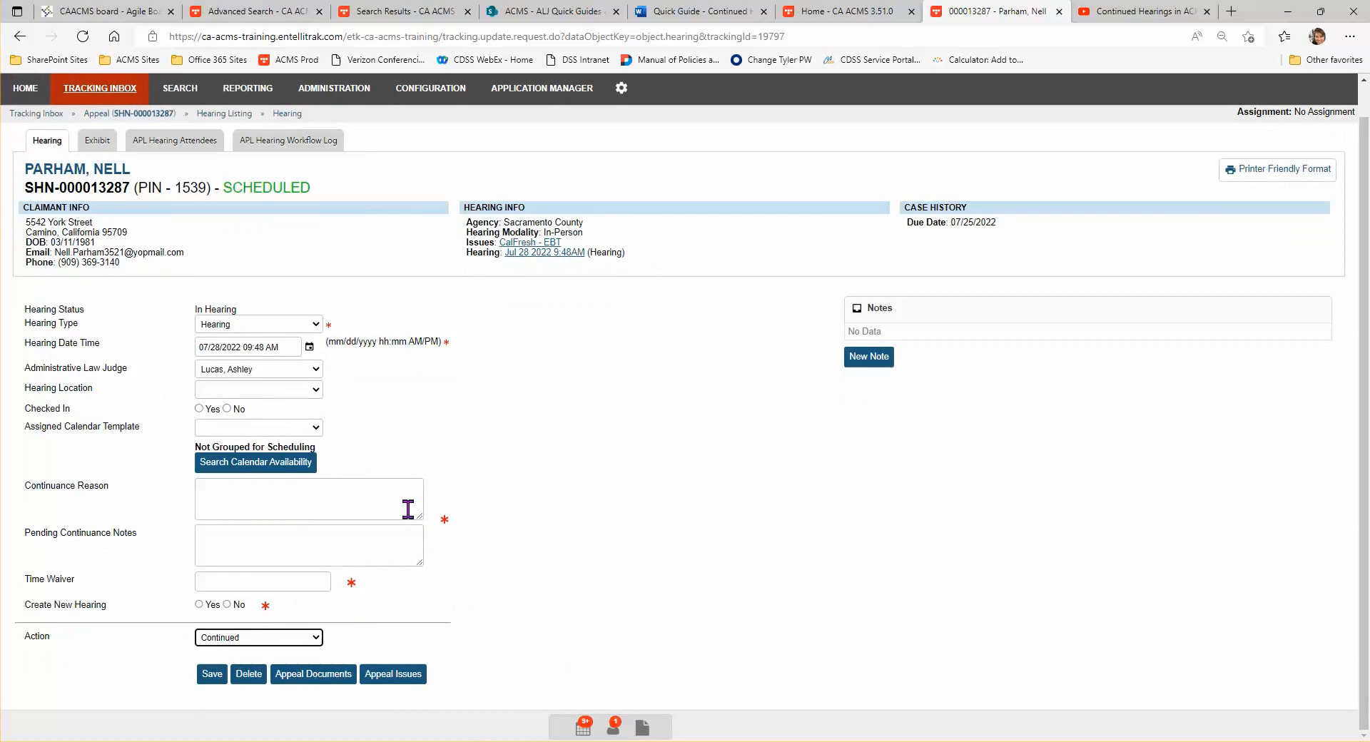
{"action": "left_click", "coordinate": [212, 495]}
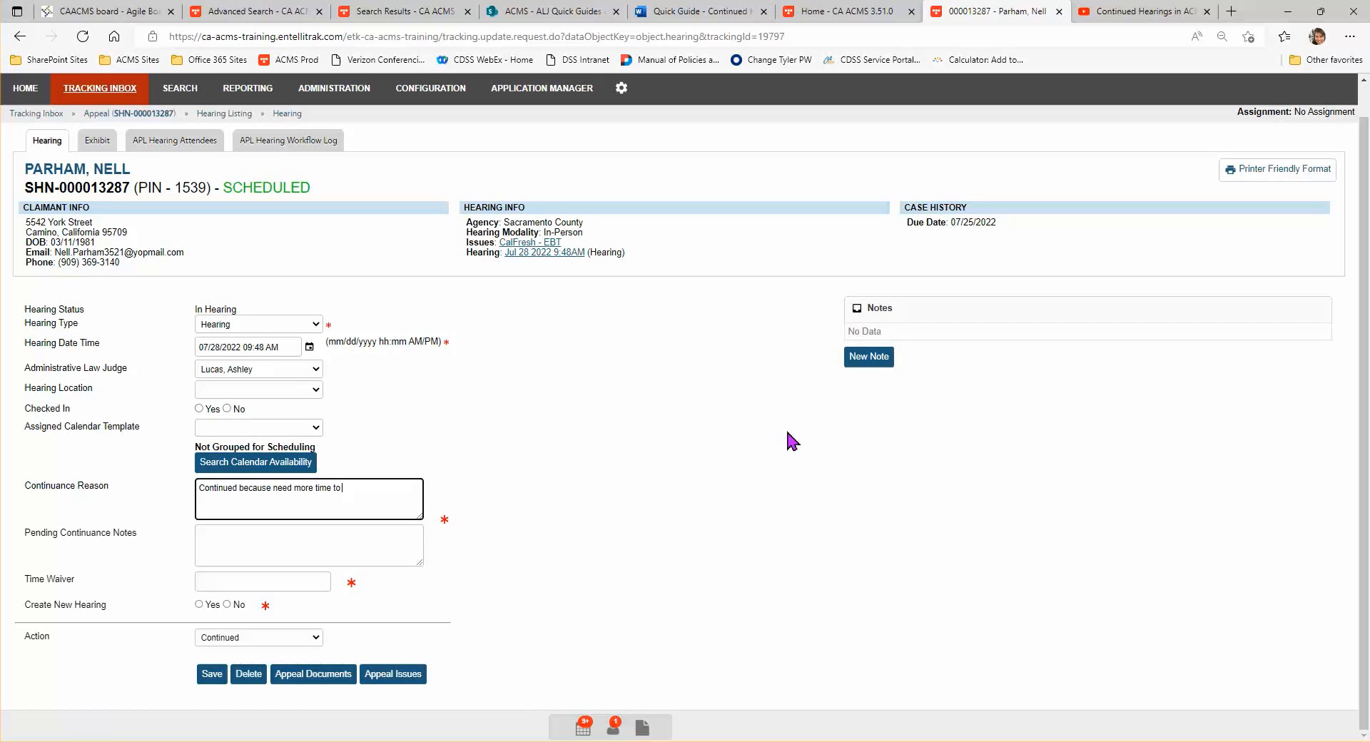
{"action": "type", "text": "its"}
Set the time waiver to 20 and choose Yes for creating a new hearing.
{"action": "left_click", "coordinate": [294, 587]}
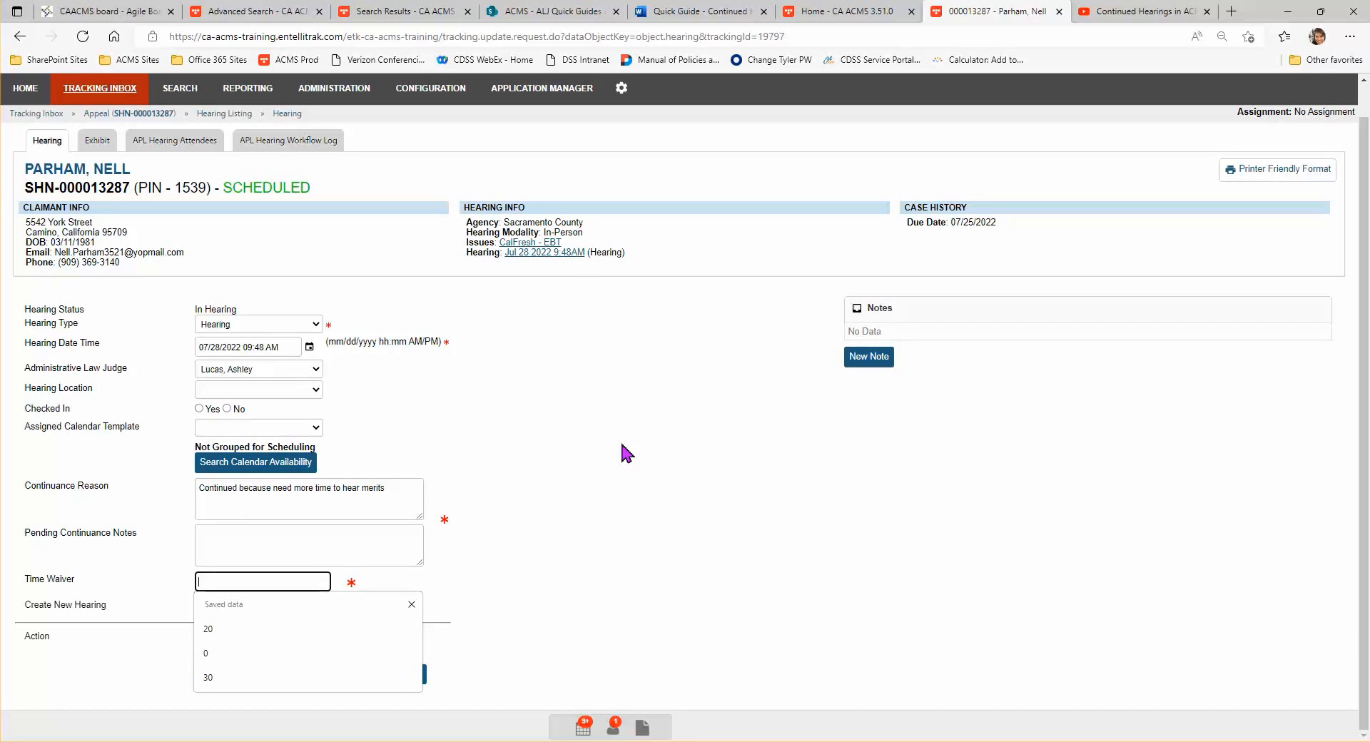
{"action": "key", "text": "Down"}
{"action": "key", "text": "Return"}
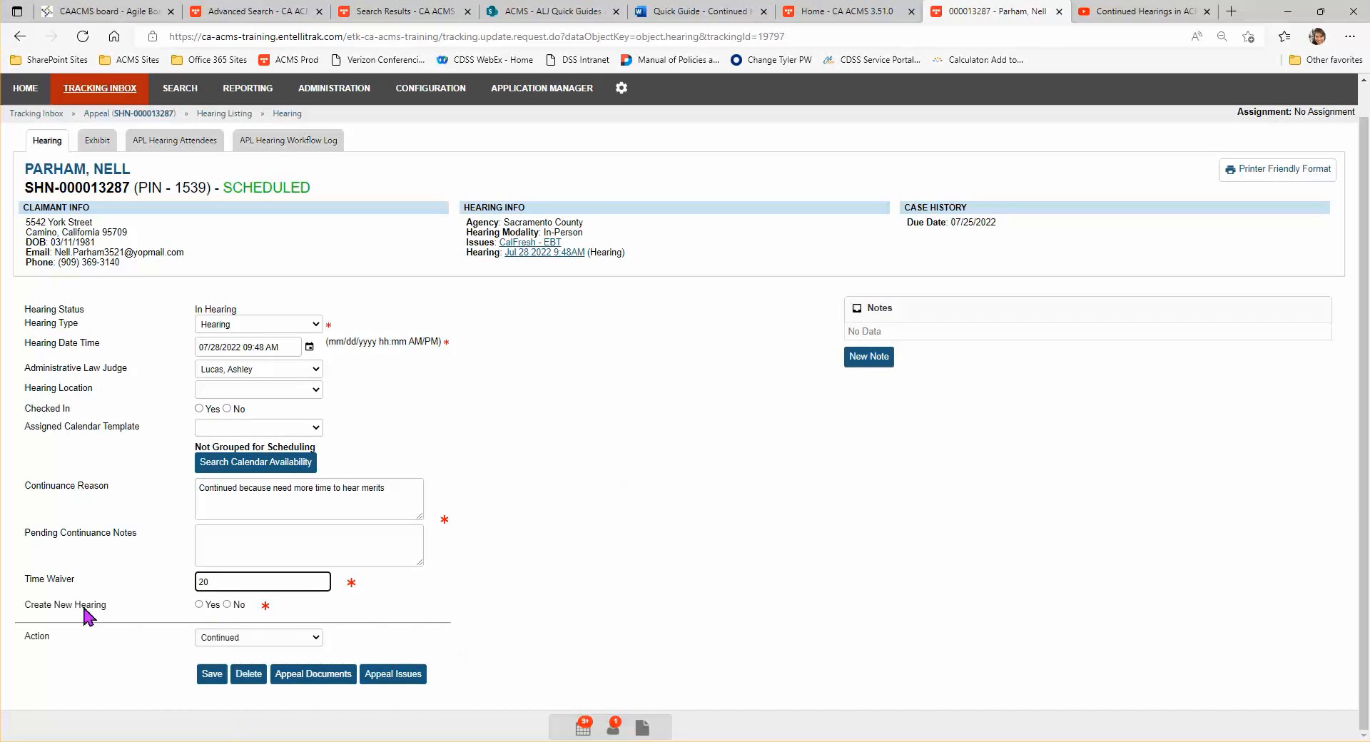
{"action": "left_click", "coordinate": [200, 603]}
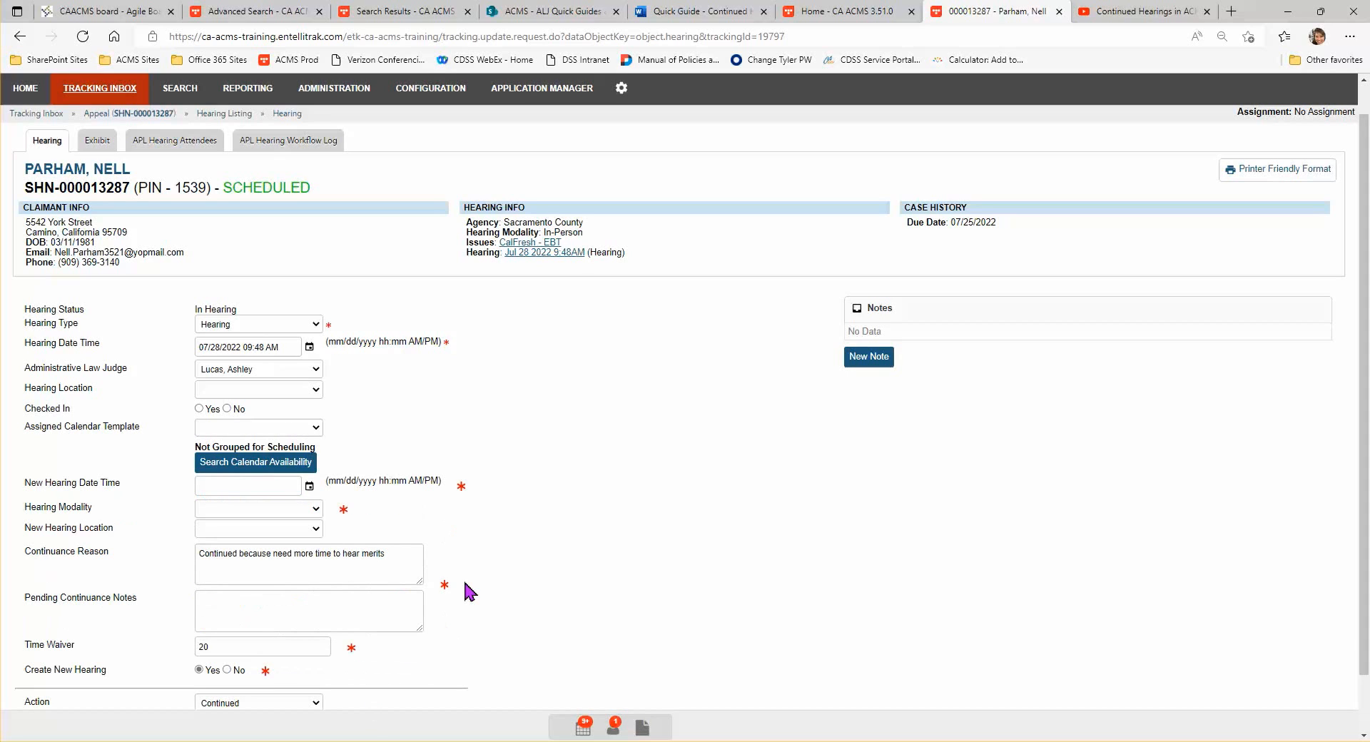
{"action": "scroll", "coordinate": [464, 584], "scroll_direction": "down", "scroll_amount": 1}
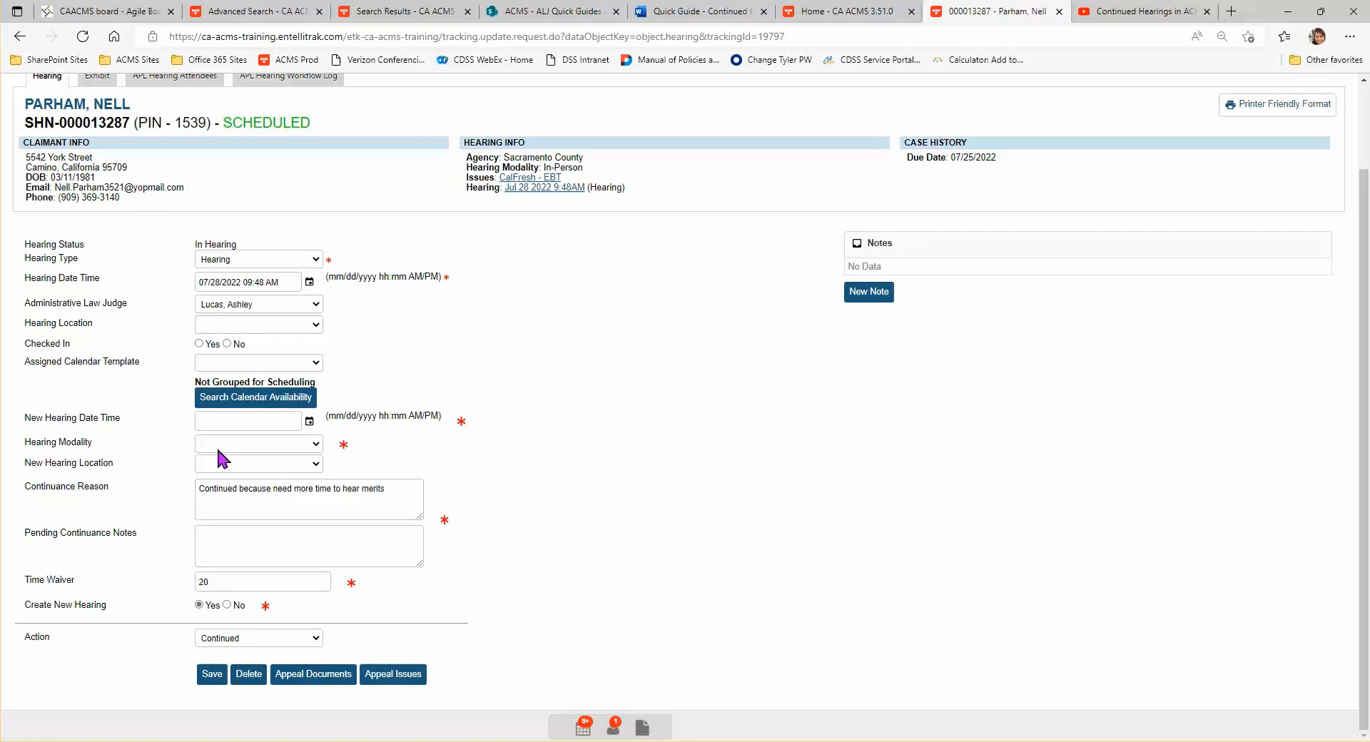
Set the new hearing date and time to 08/17/2022 02:00 PM.
{"action": "left_click", "coordinate": [310, 421]}
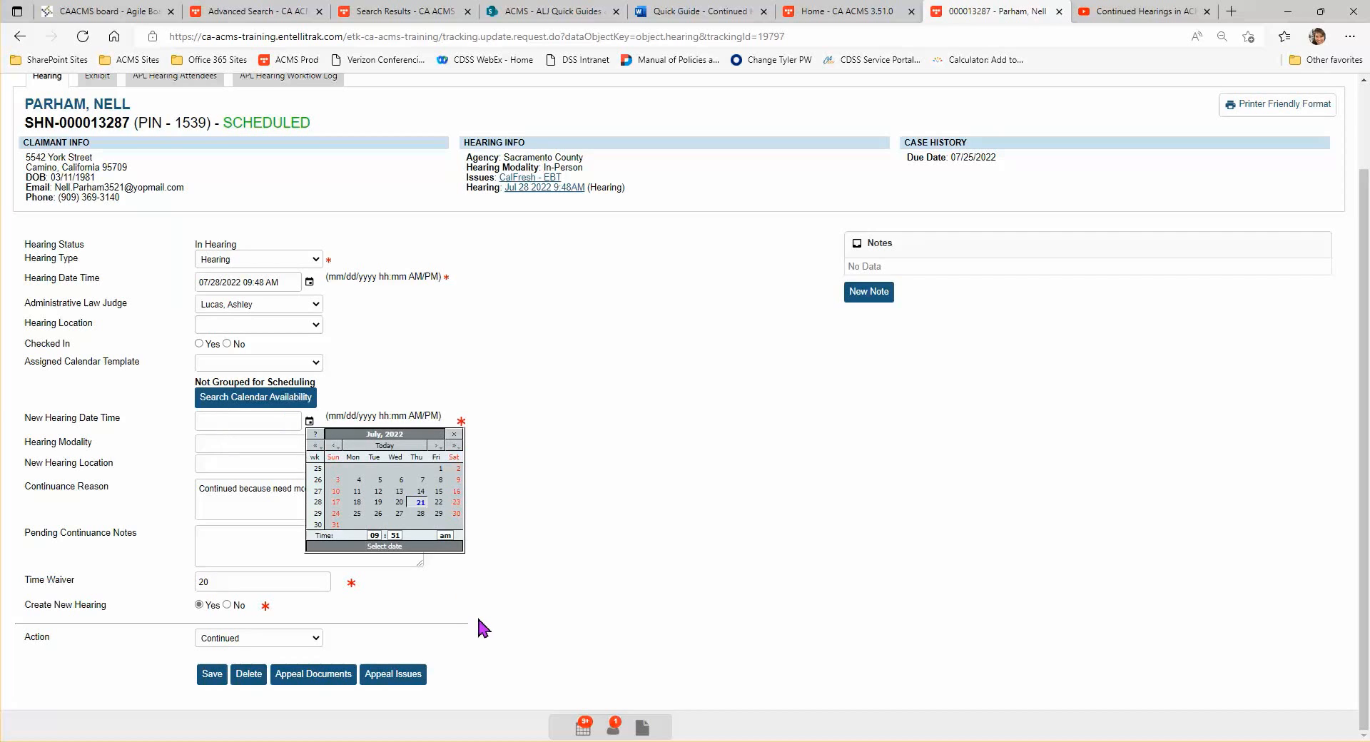
{"action": "left_click", "coordinate": [437, 445]}
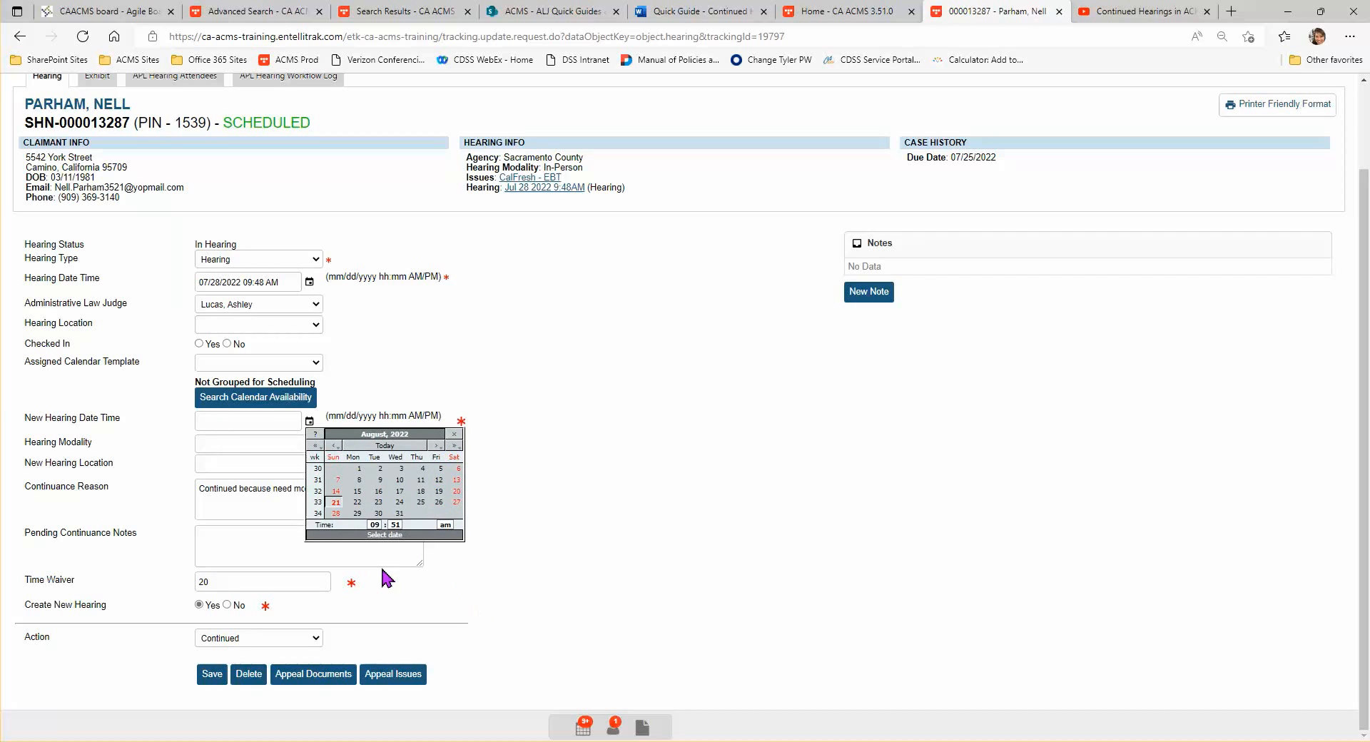
{"action": "left_click", "coordinate": [400, 492]}
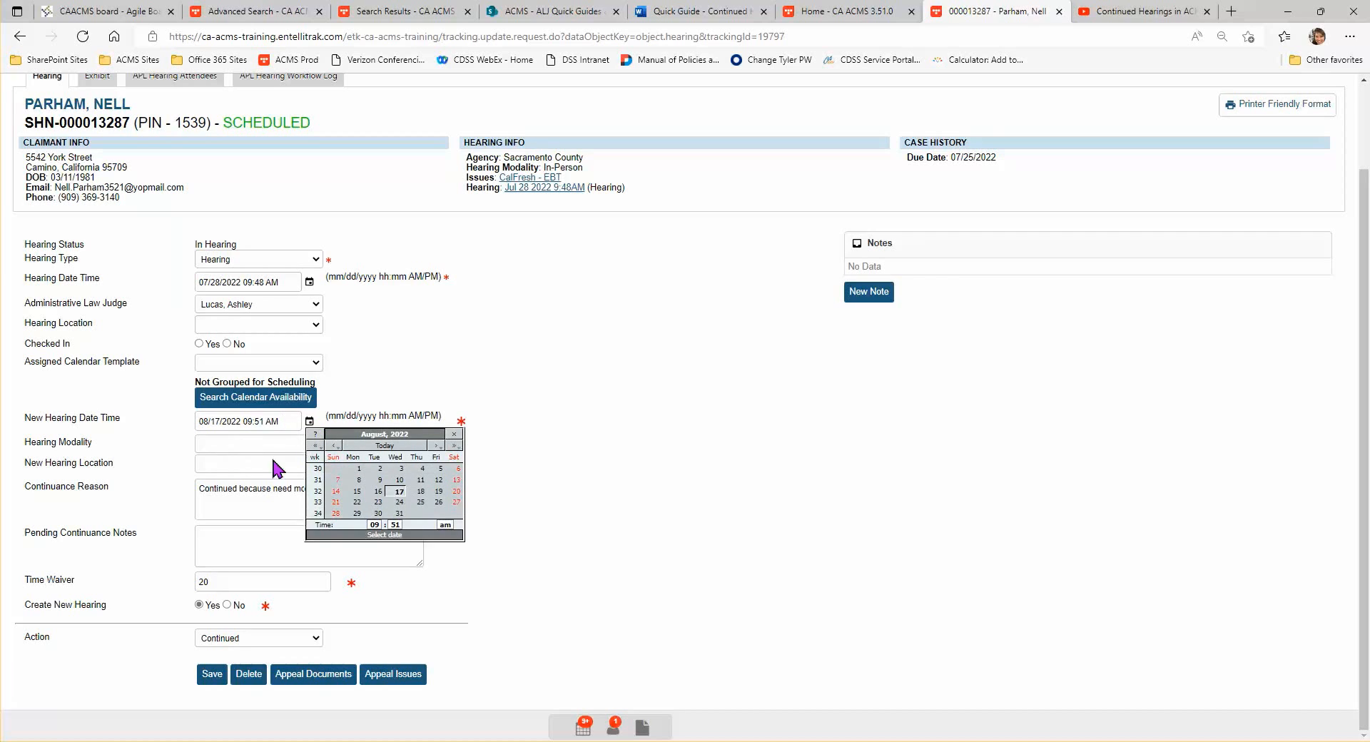
{"action": "left_click", "coordinate": [263, 425]}
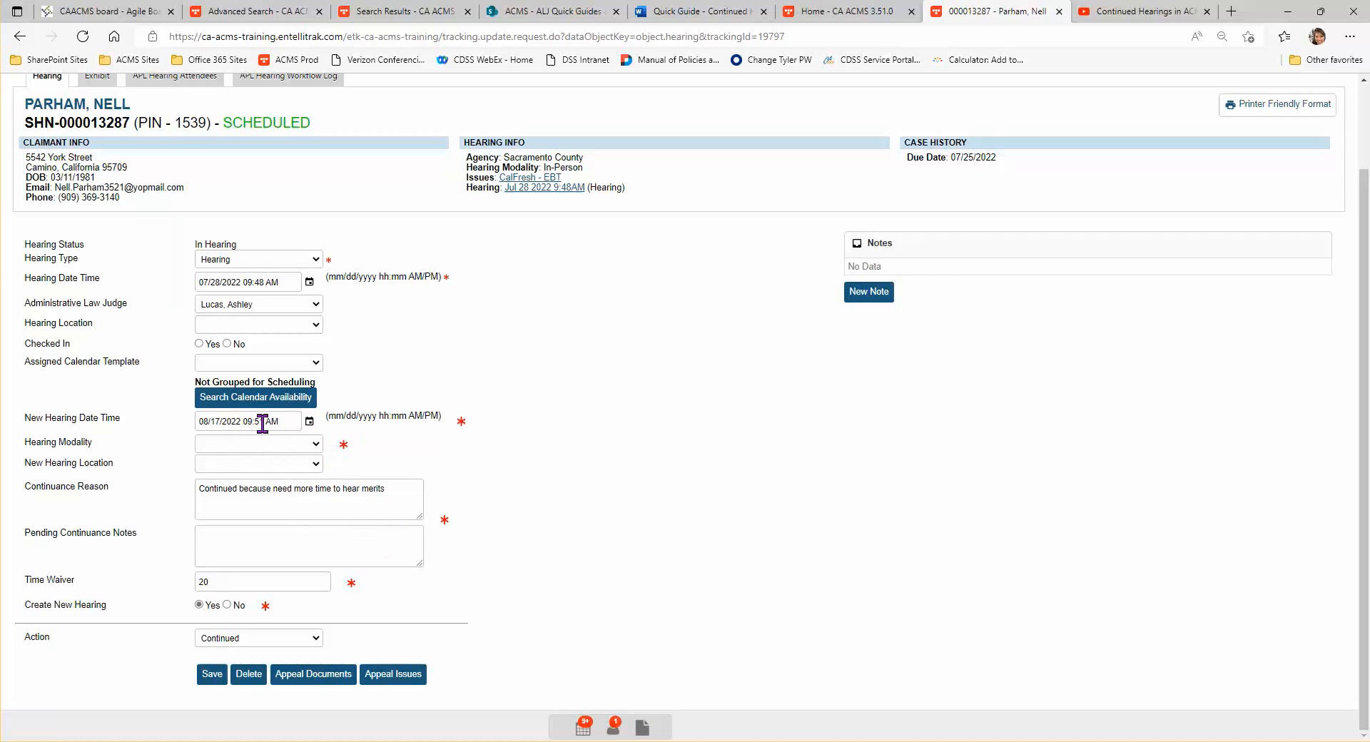
{"action": "left_click_drag", "start_coordinate": [263, 423], "coordinate": [244, 423]}
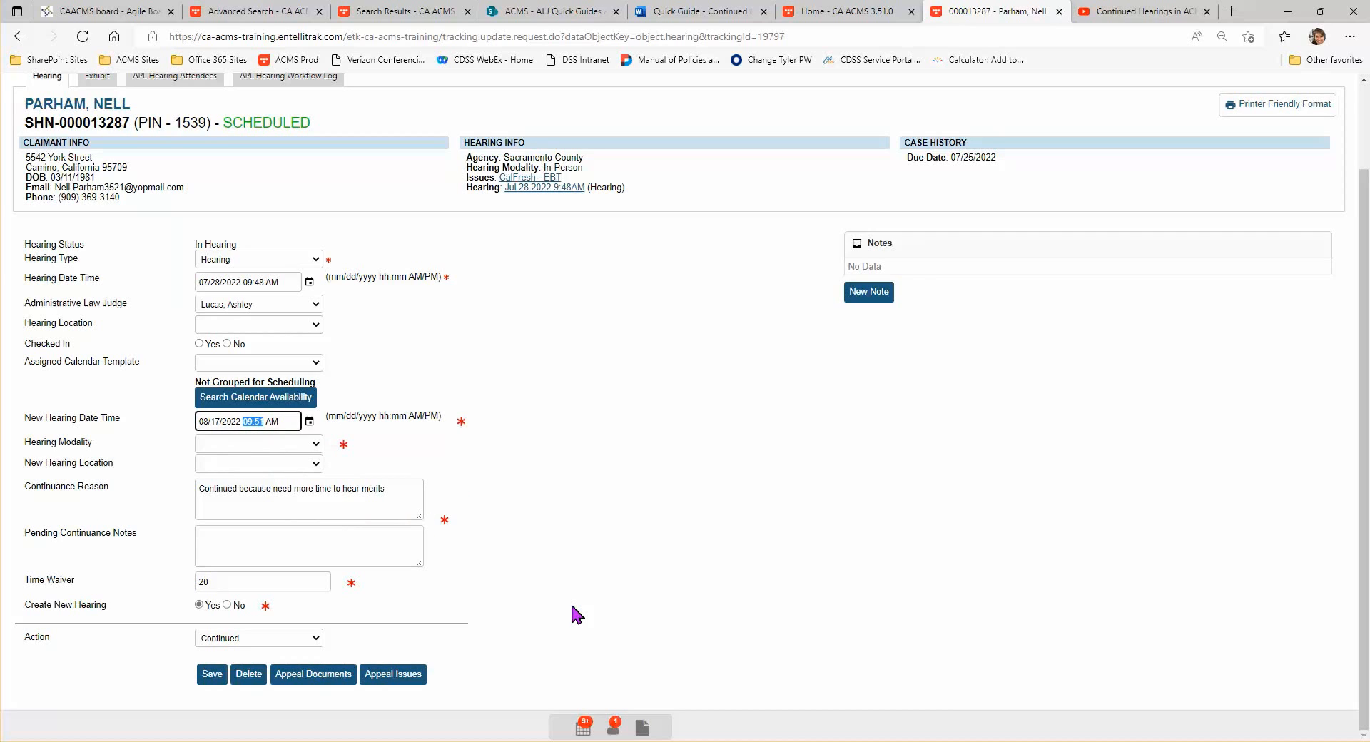
{"action": "type", "text": "02:00"}
{"action": "key", "text": "BackSpace"}
{"action": "key", "text": "BackSpace"}
{"action": "type", "text": "00"}
{"action": "key", "text": "BackSpace"}
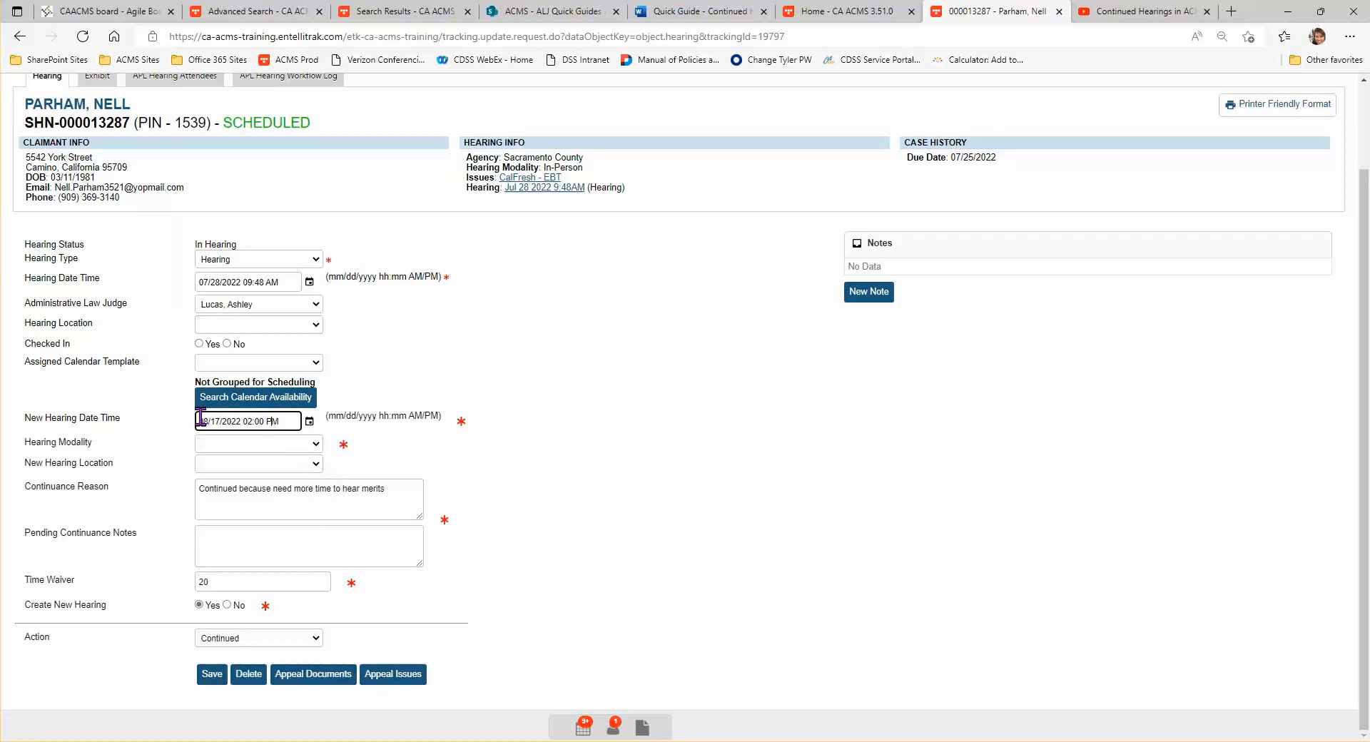
{"action": "left_click_drag", "start_coordinate": [331, 413], "coordinate": [450, 418]}
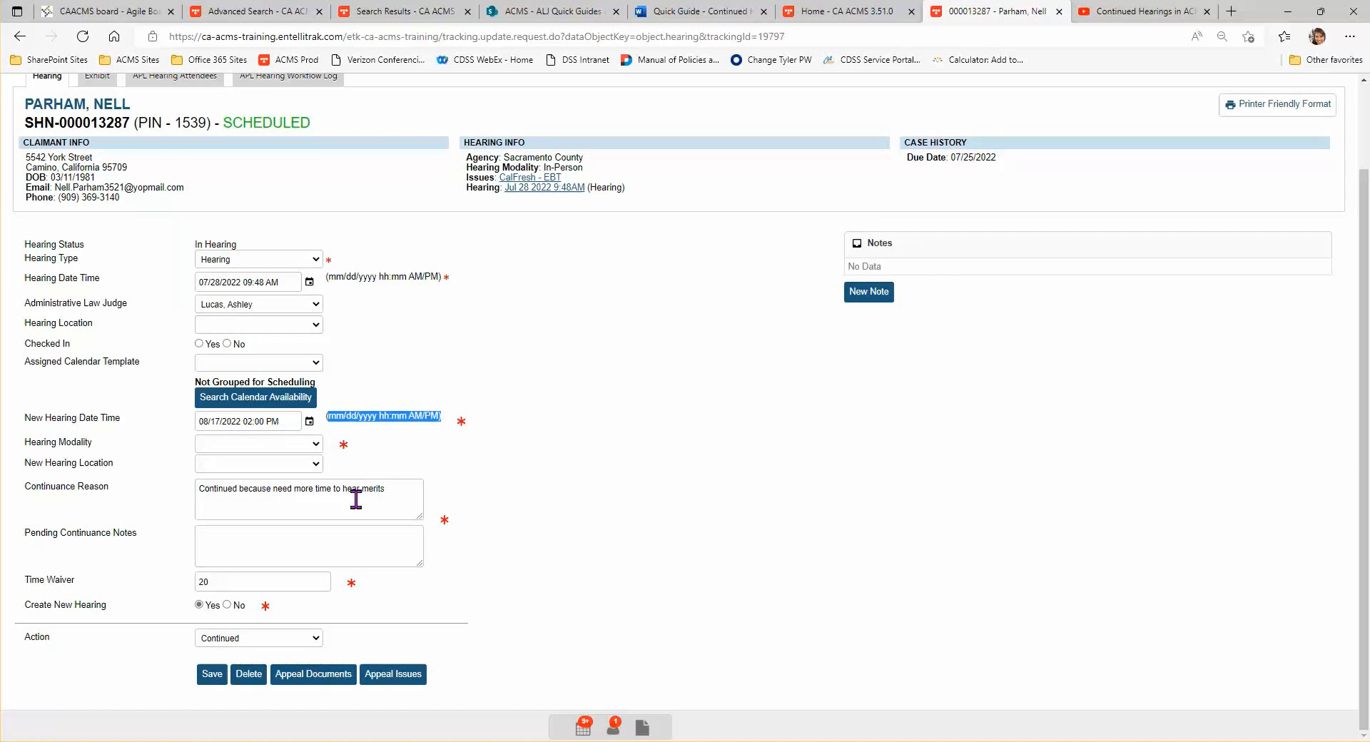
Set the new hearing's modality to Phone and save the continuance.
{"action": "left_click", "coordinate": [239, 446]}
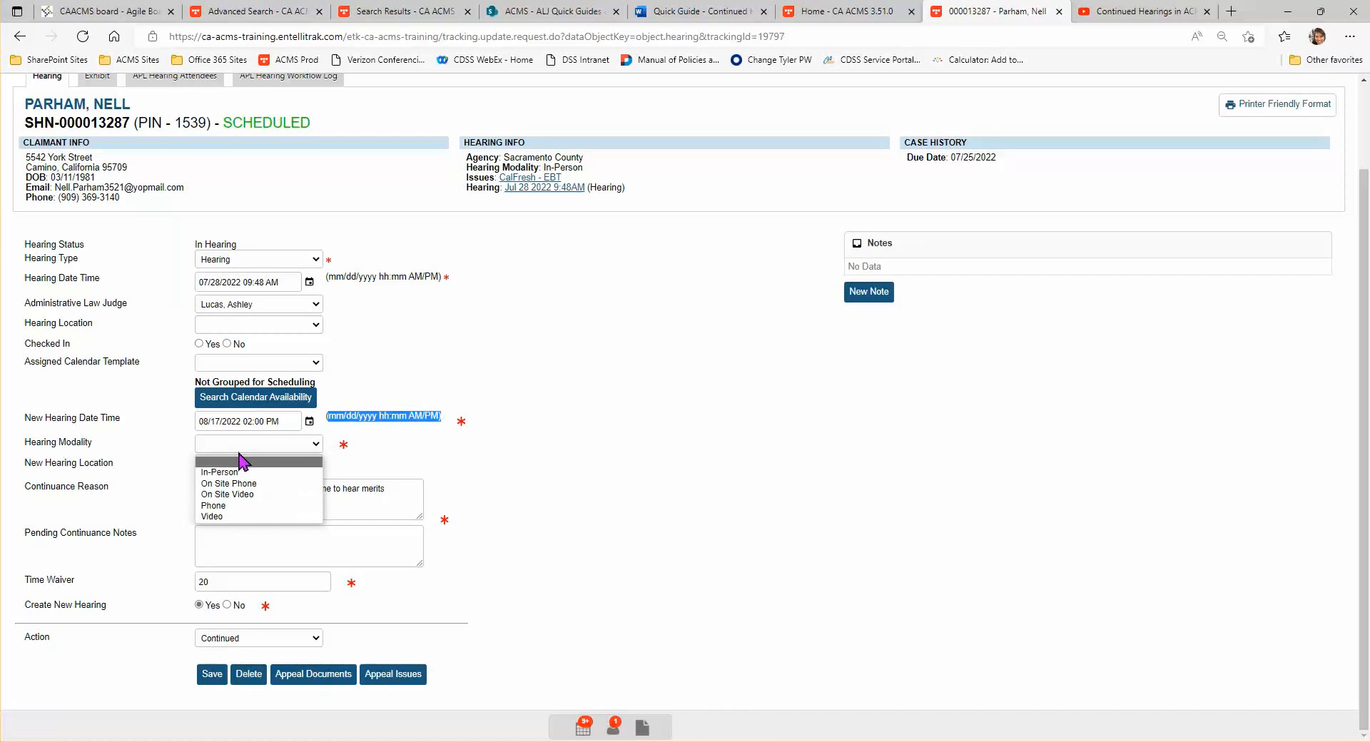
{"action": "left_click", "coordinate": [221, 508]}
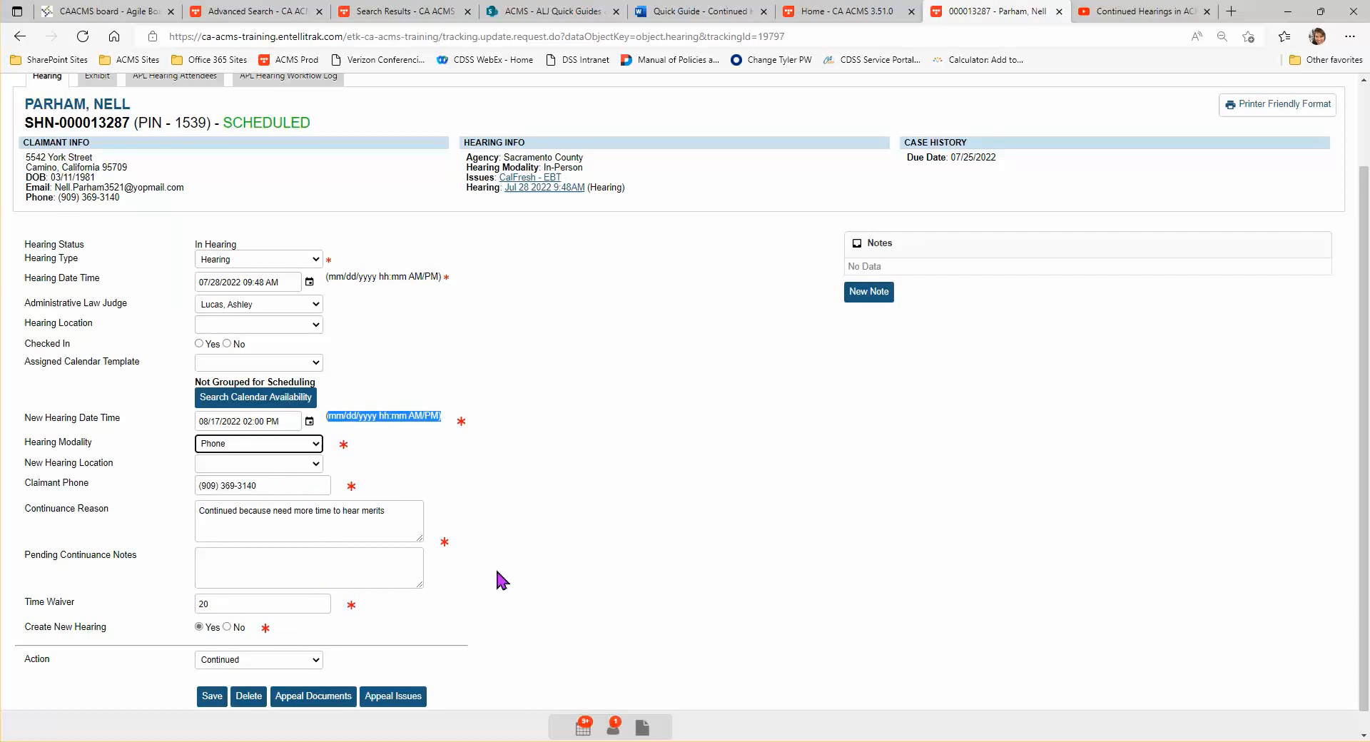
{"action": "scroll", "coordinate": [498, 581], "scroll_direction": "down", "scroll_amount": 1}
{"action": "left_click", "coordinate": [211, 677]}
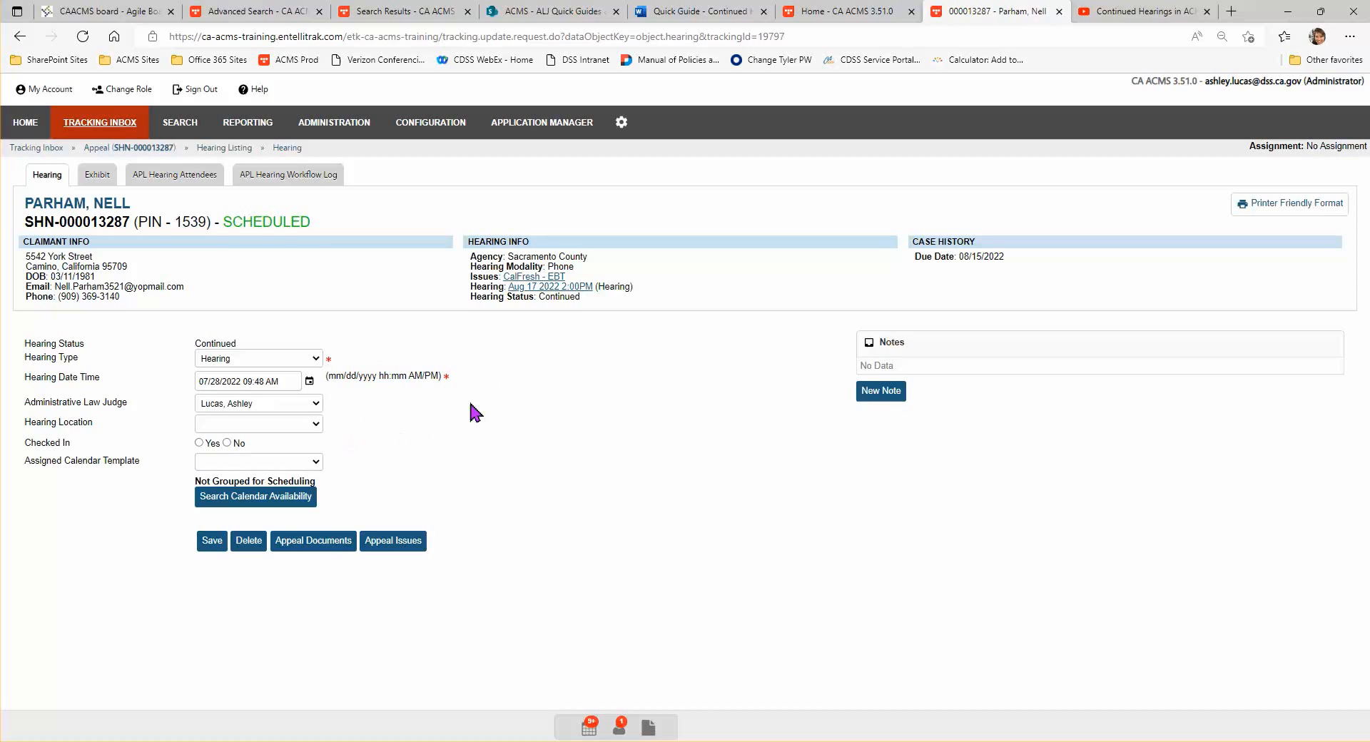
Return to the appeal's hearing listing and open the 08/17/2022 02:00 PM hearing record.
{"action": "left_click", "coordinate": [146, 148]}
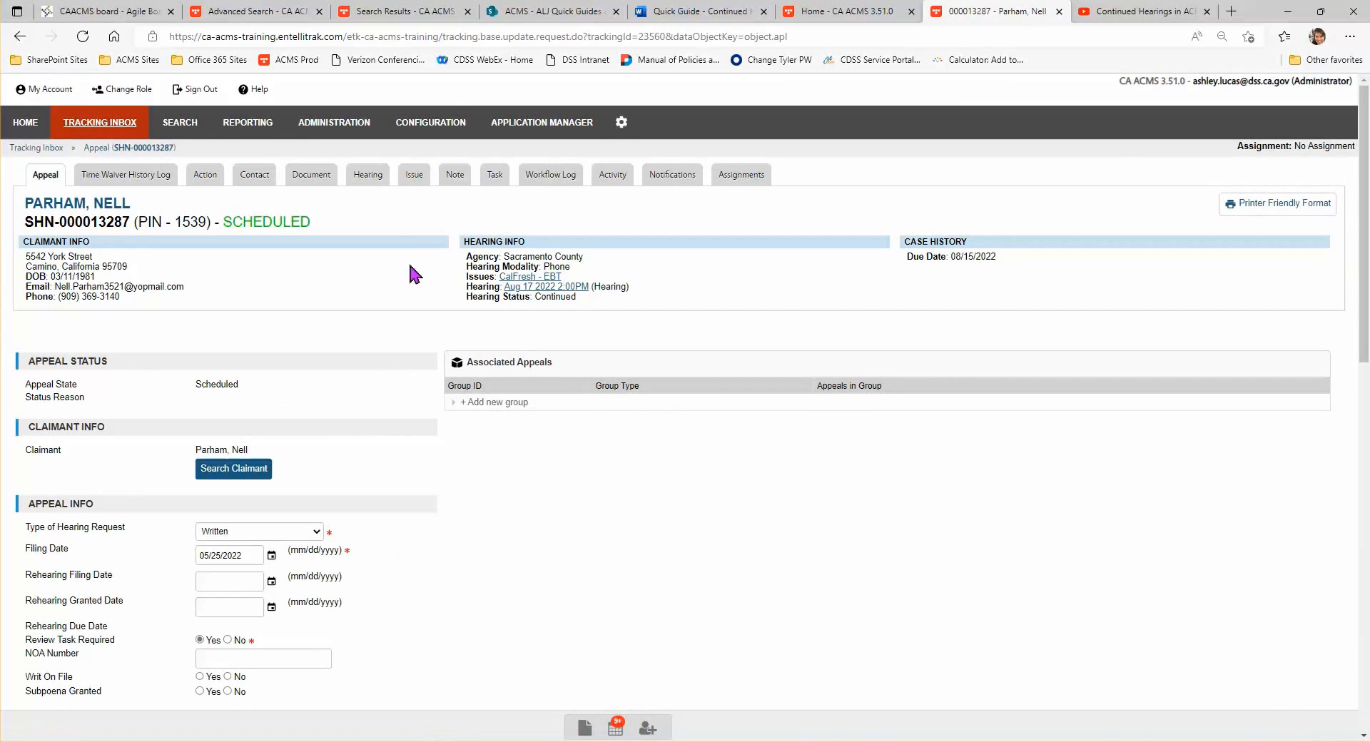
{"action": "left_click", "coordinate": [376, 183]}
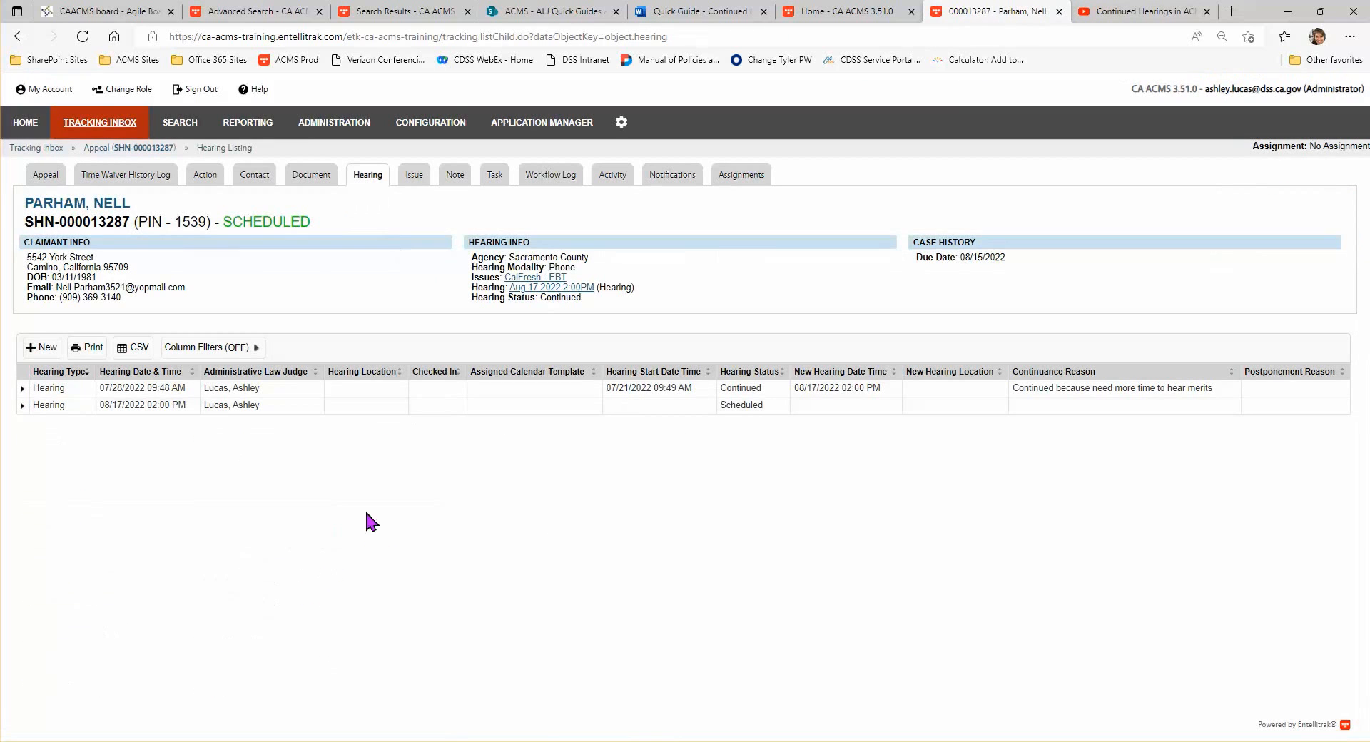
{"action": "left_click", "coordinate": [246, 404]}
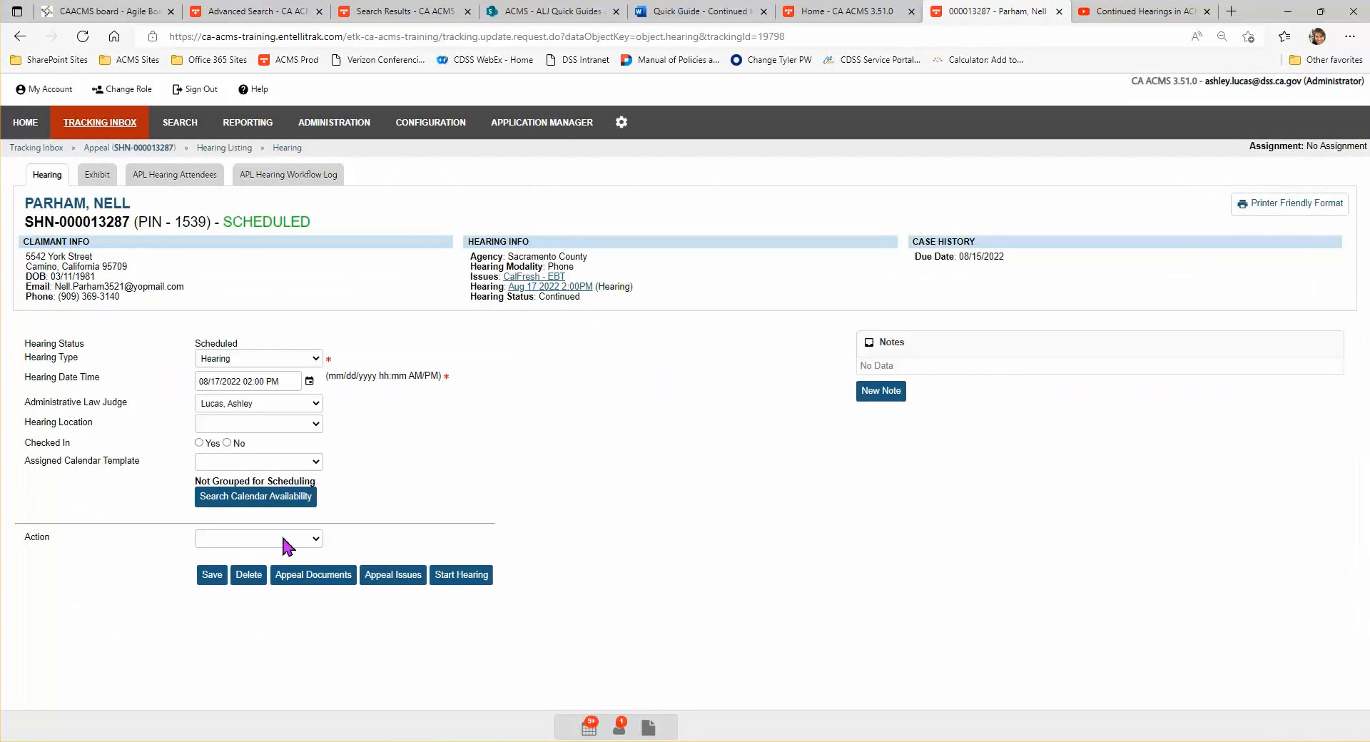
Continue this hearing with the reason "reason" and time waiver 0, choose No for creating a new hearing, and save.
{"action": "left_click", "coordinate": [280, 540]}
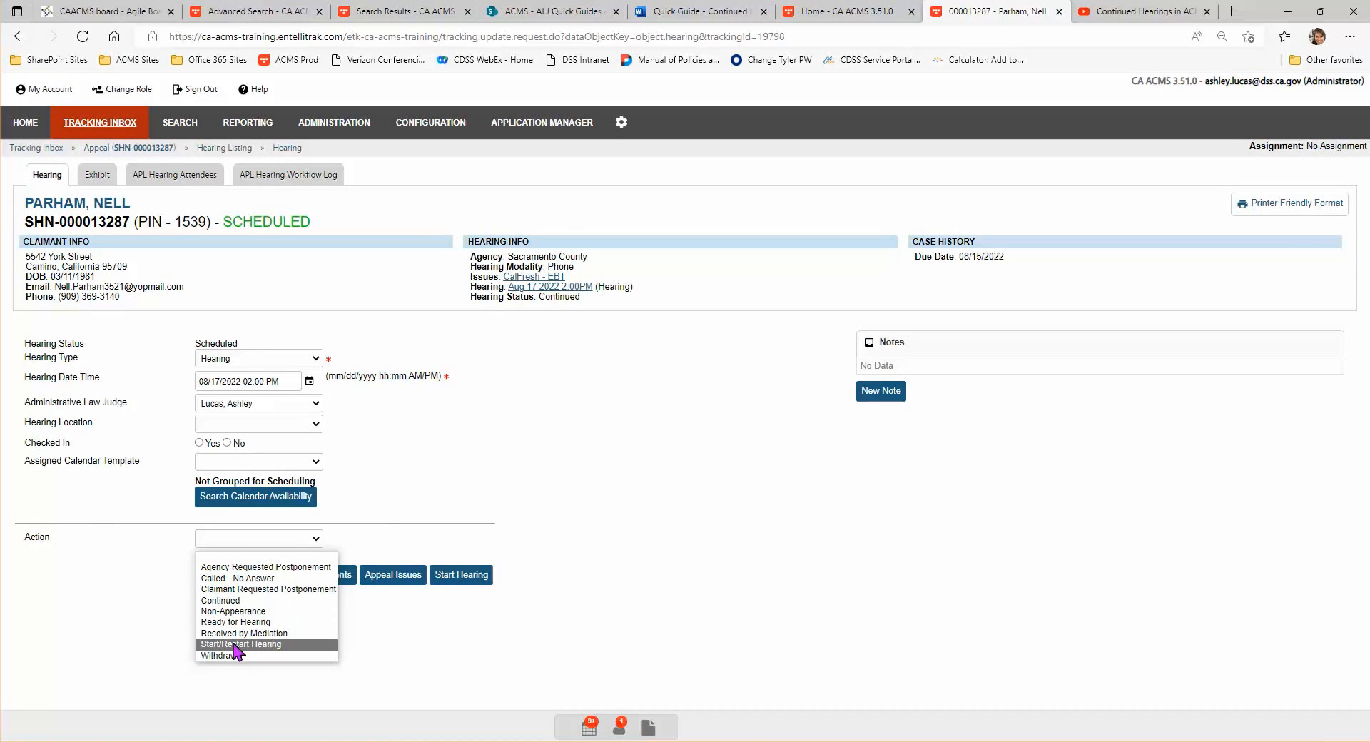
{"action": "left_click", "coordinate": [228, 600]}
{"action": "scroll", "coordinate": [642, 602], "scroll_direction": "down", "scroll_amount": 1}
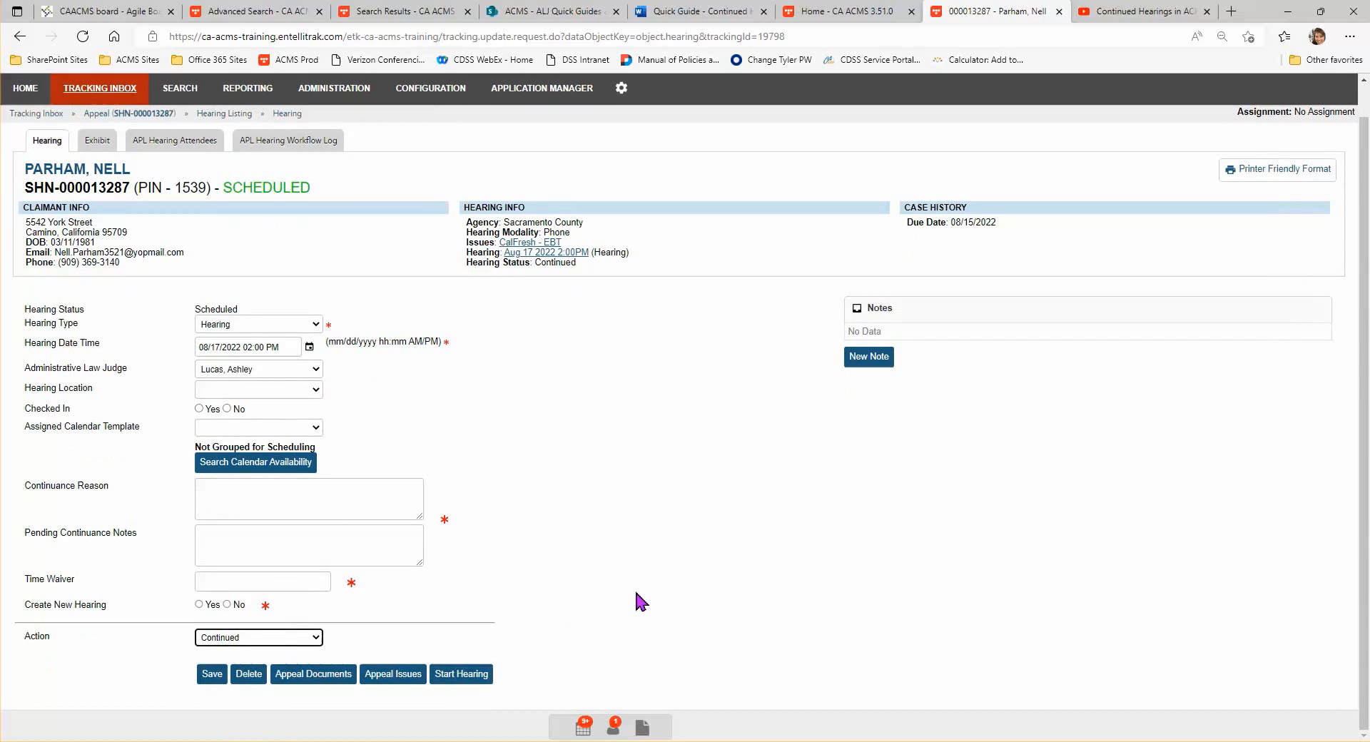
{"action": "left_click", "coordinate": [318, 491]}
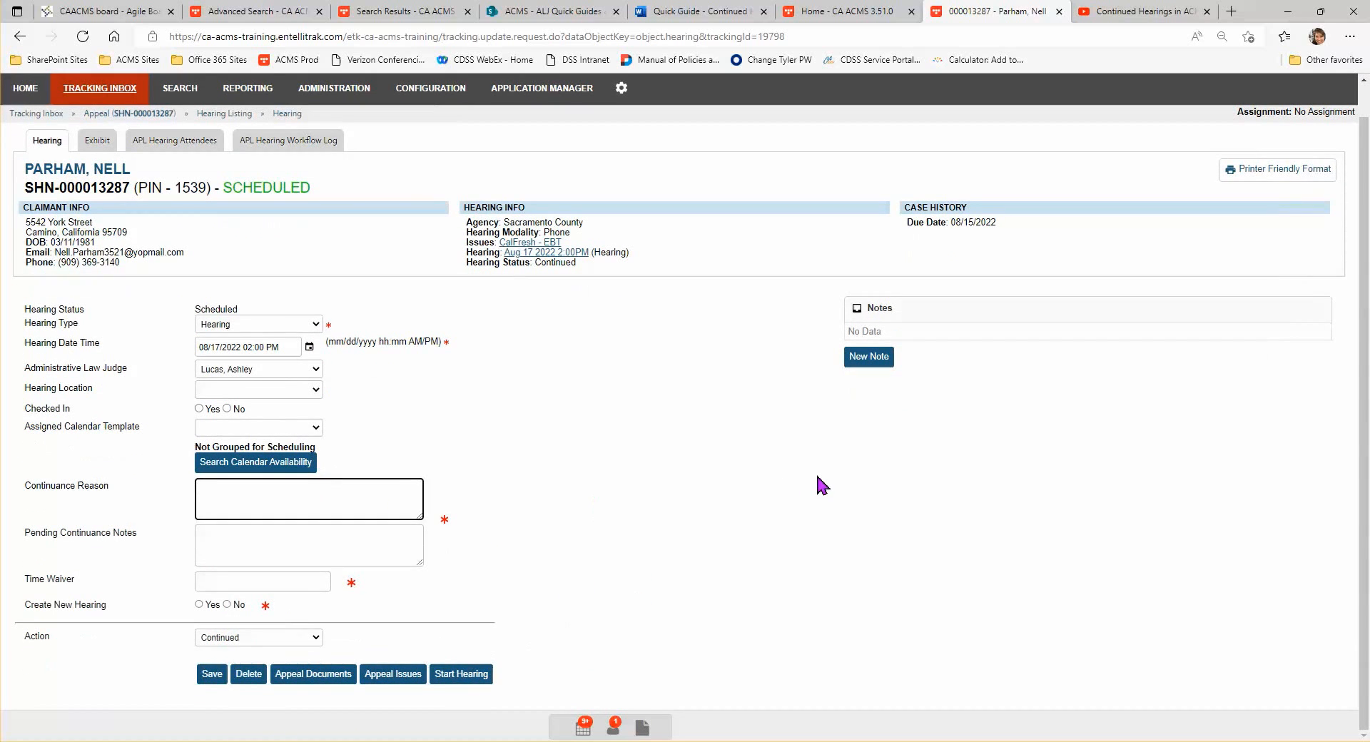
{"action": "key", "text": "Tab"}
{"action": "key", "text": "Tab"}
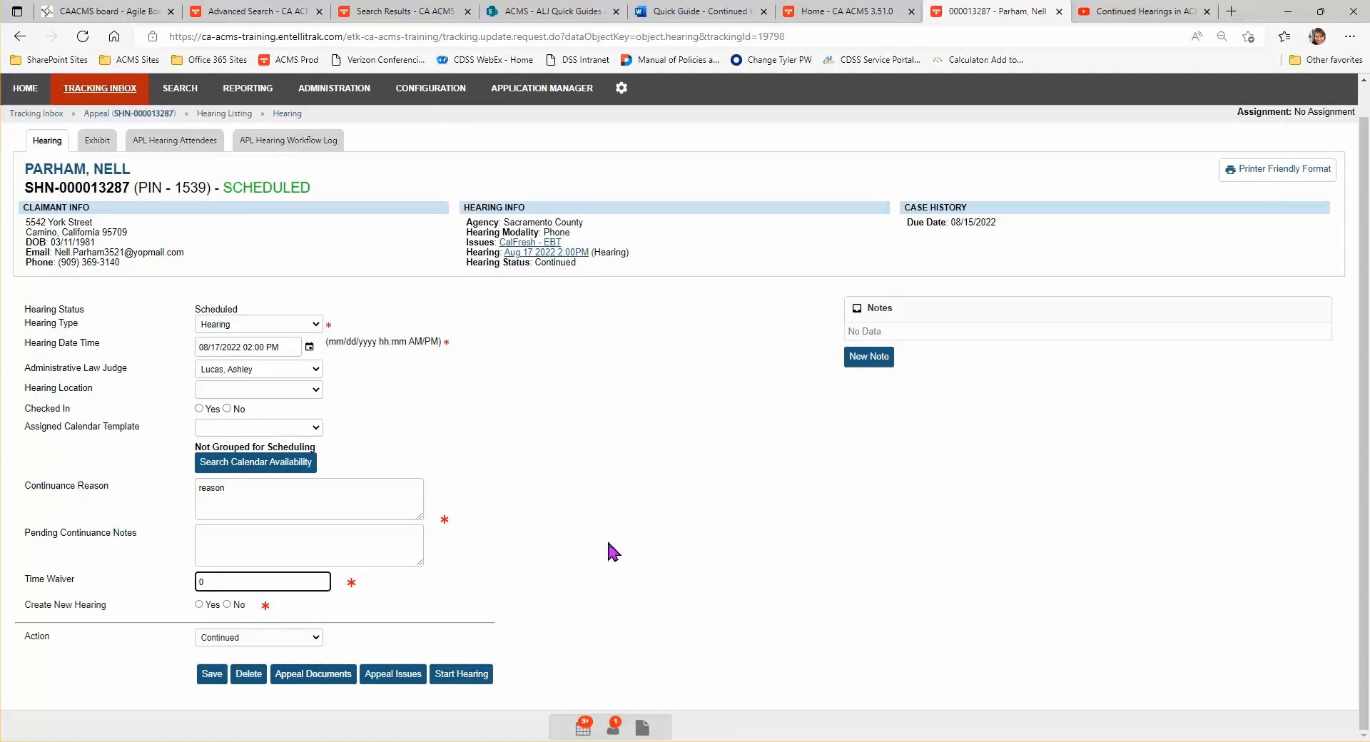
{"action": "left_click", "coordinate": [227, 604]}
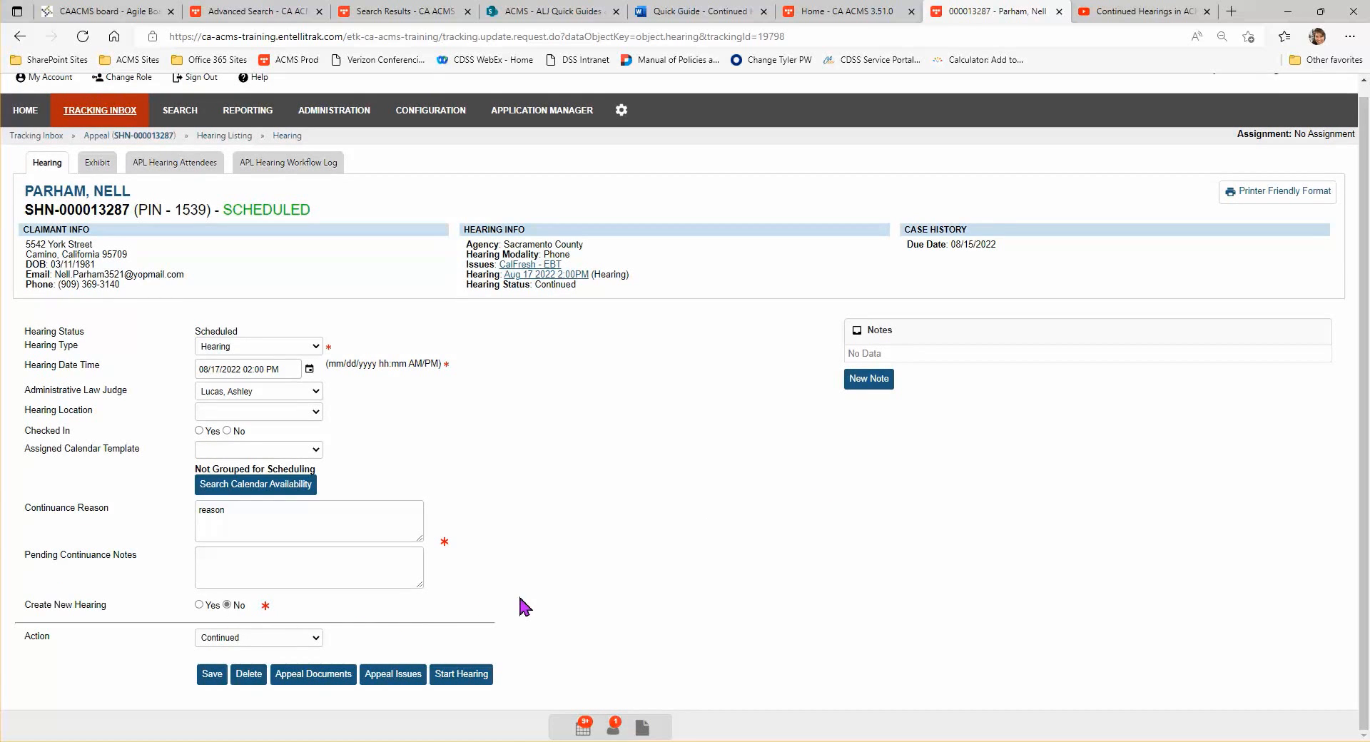
{"action": "left_click", "coordinate": [212, 674]}
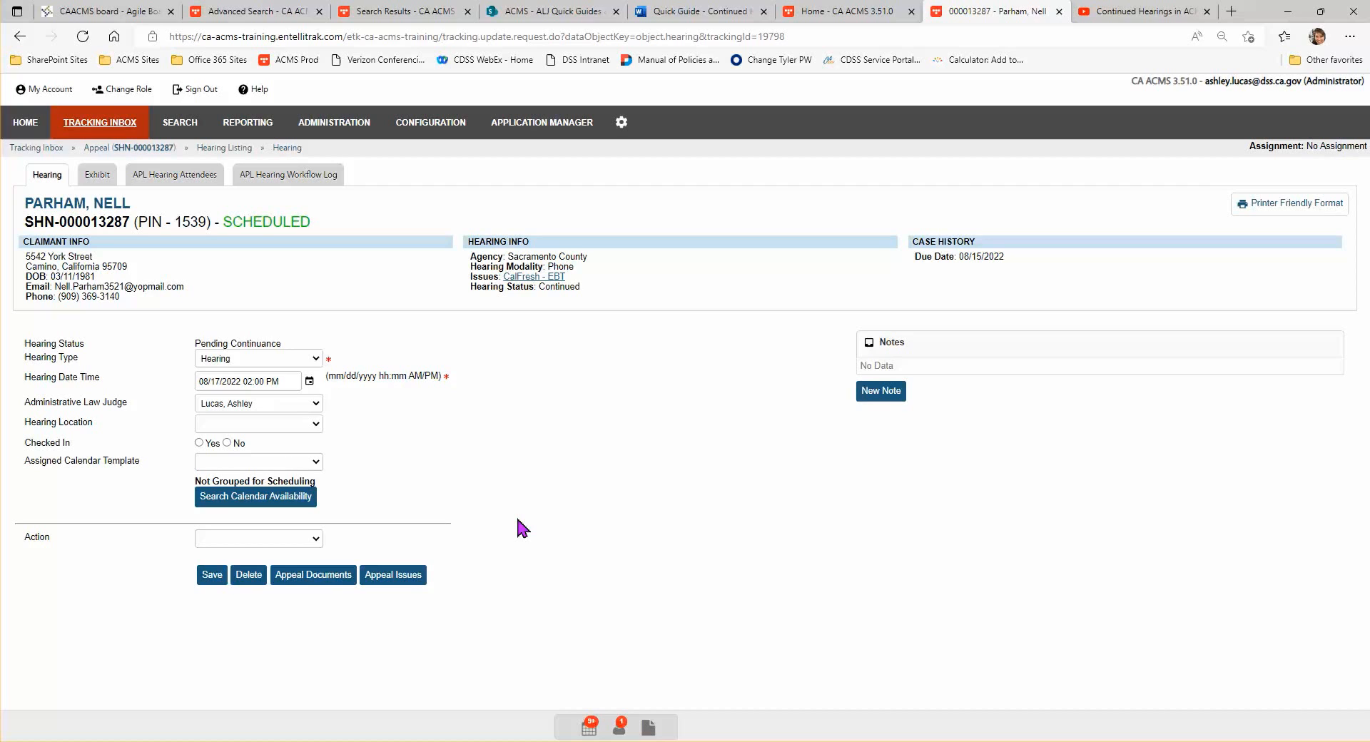
Mark the pending-continuance hearing as Continued with the reason "reason", time waiver 0, and Yes for creating a new hearing.
{"action": "left_click", "coordinate": [289, 540]}
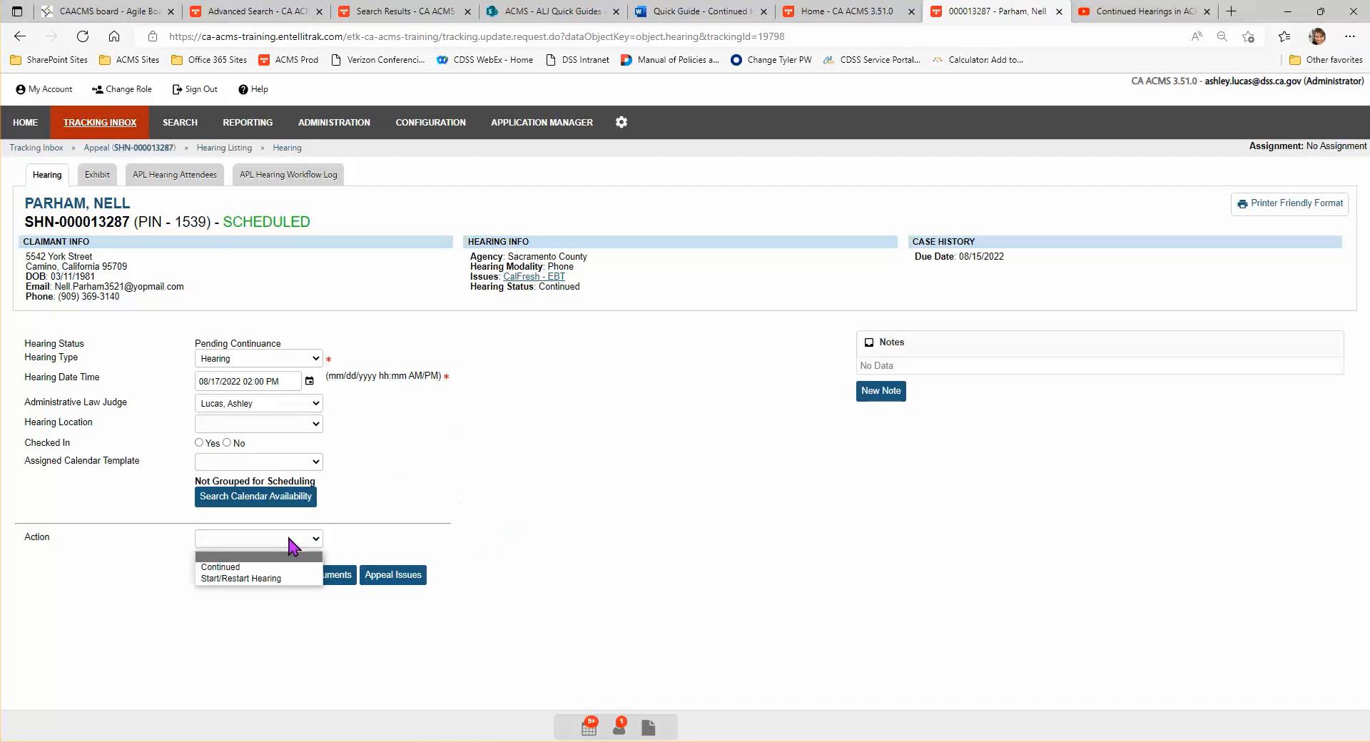
{"action": "left_click", "coordinate": [242, 566]}
{"action": "scroll", "coordinate": [437, 650], "scroll_direction": "down", "scroll_amount": 1}
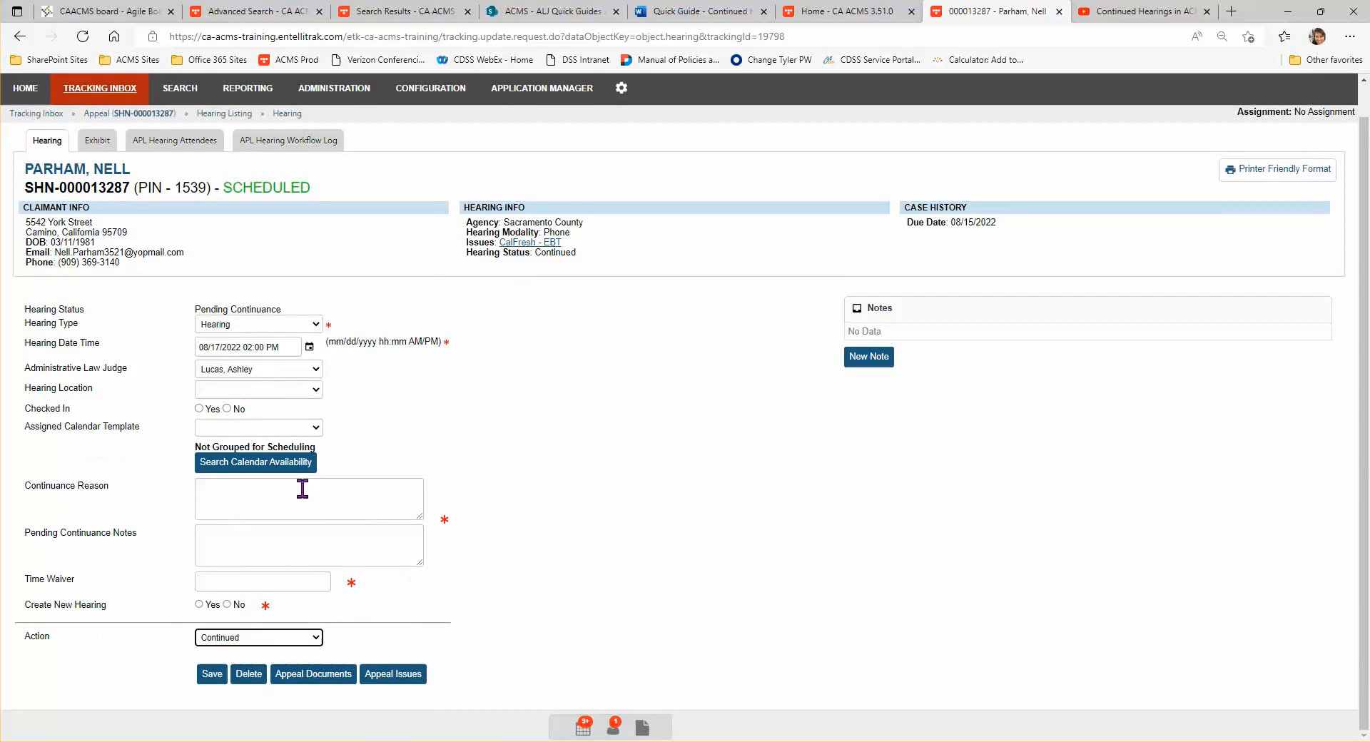
{"action": "left_click", "coordinate": [299, 490]}
{"action": "type", "text": "reason"}
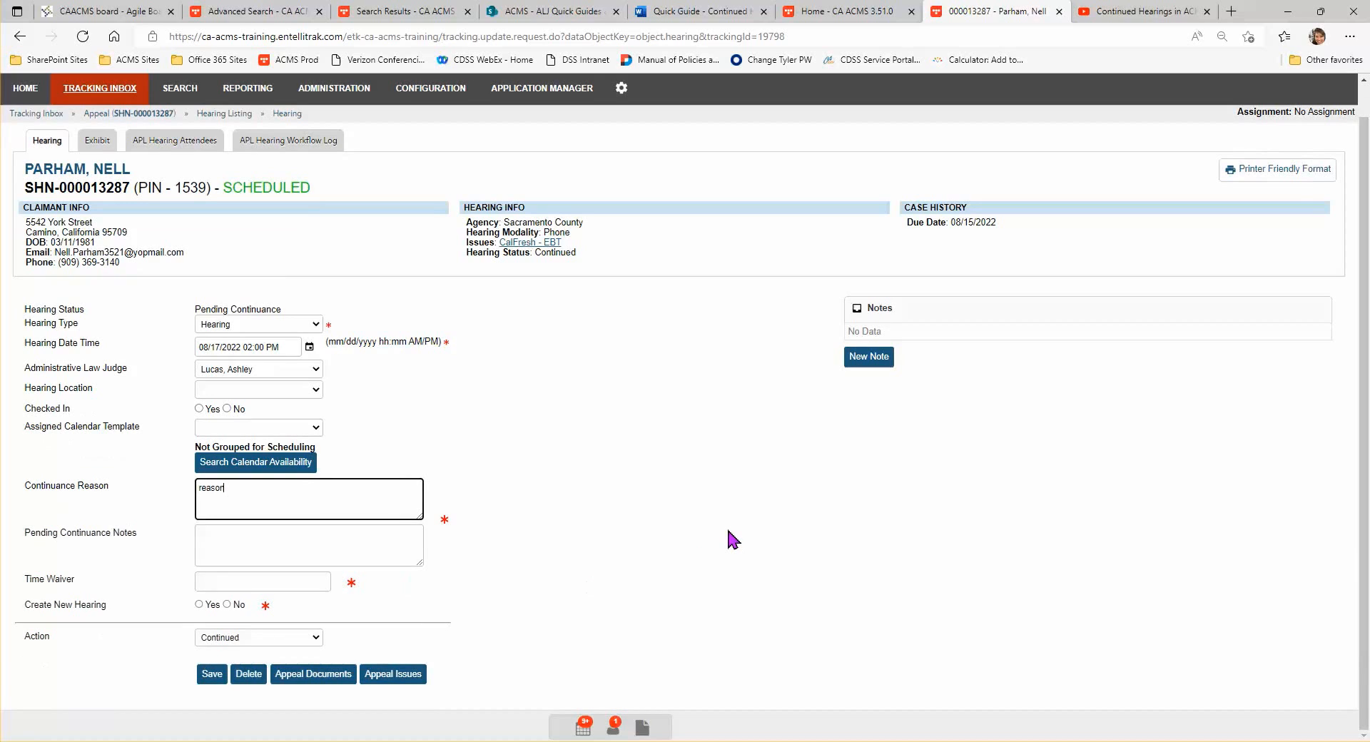
{"action": "key", "text": "Tab"}
{"action": "key", "text": "Tab"}
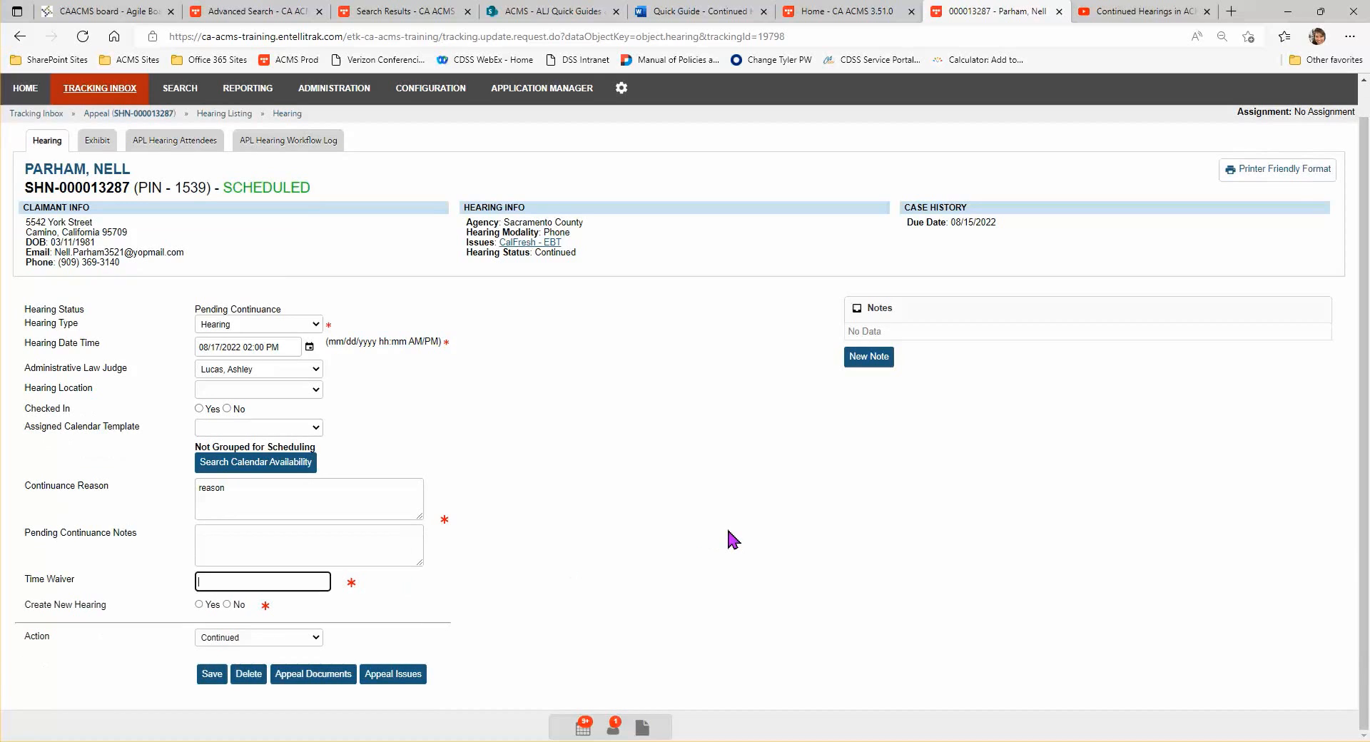
{"action": "type", "text": "0"}
{"action": "left_click", "coordinate": [199, 604]}
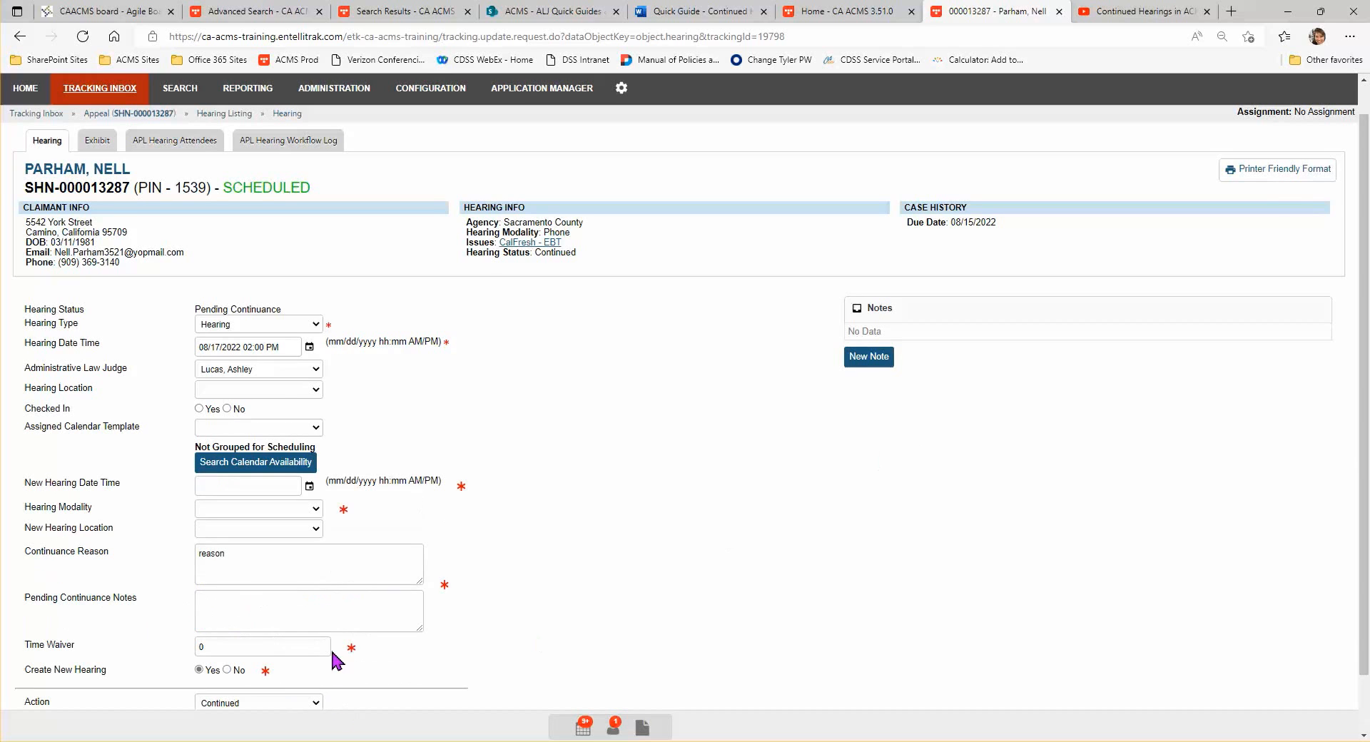
Set the new hearing date and time to 08/23/2022 09:00 AM.
{"action": "scroll", "coordinate": [339, 585], "scroll_direction": "down", "scroll_amount": 1}
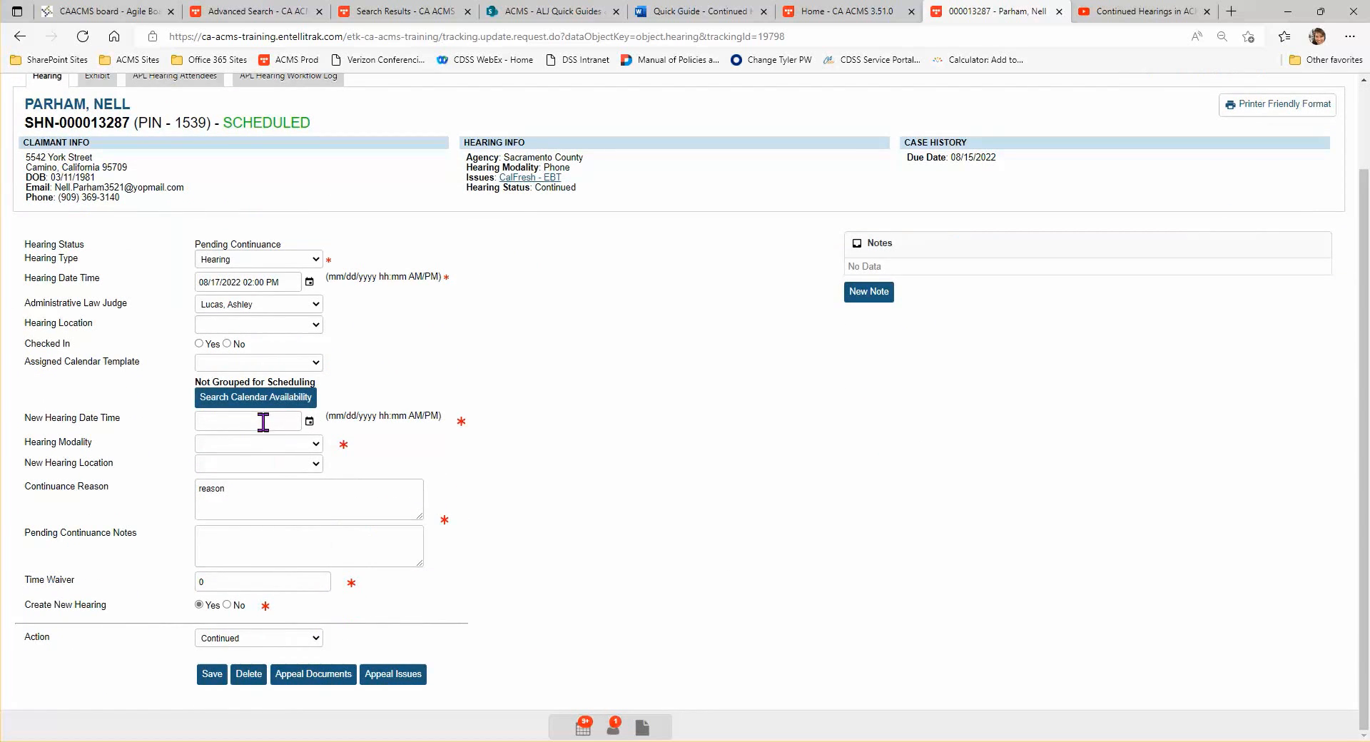
{"action": "left_click", "coordinate": [309, 421]}
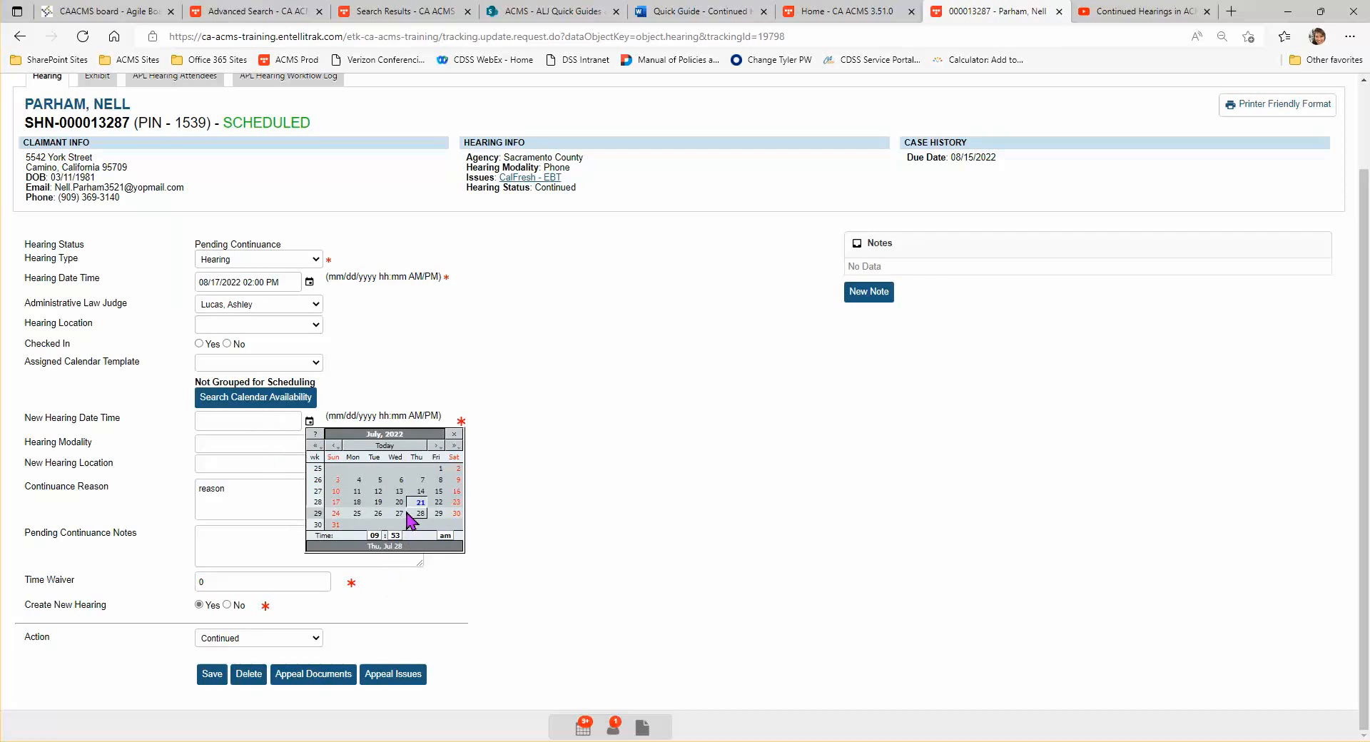
{"action": "left_click", "coordinate": [436, 445]}
{"action": "left_click", "coordinate": [379, 501]}
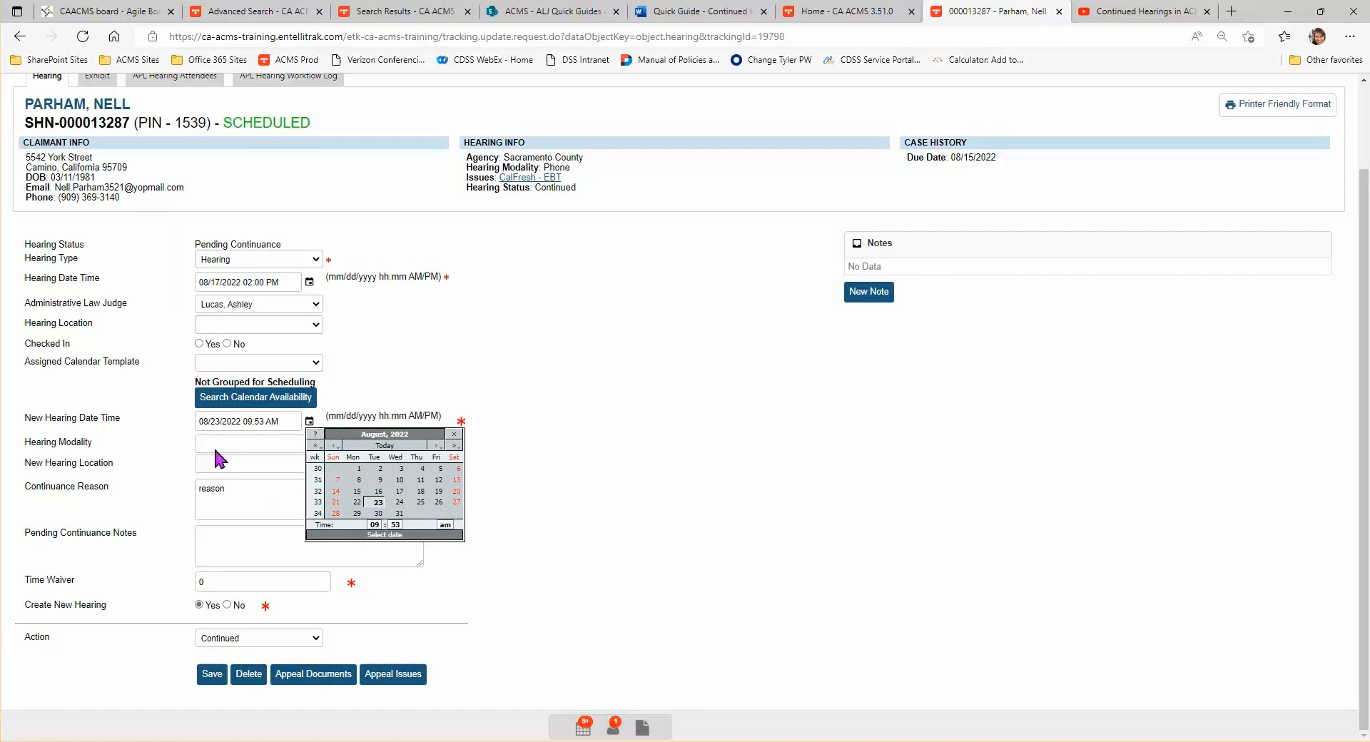
{"action": "left_click", "coordinate": [471, 536]}
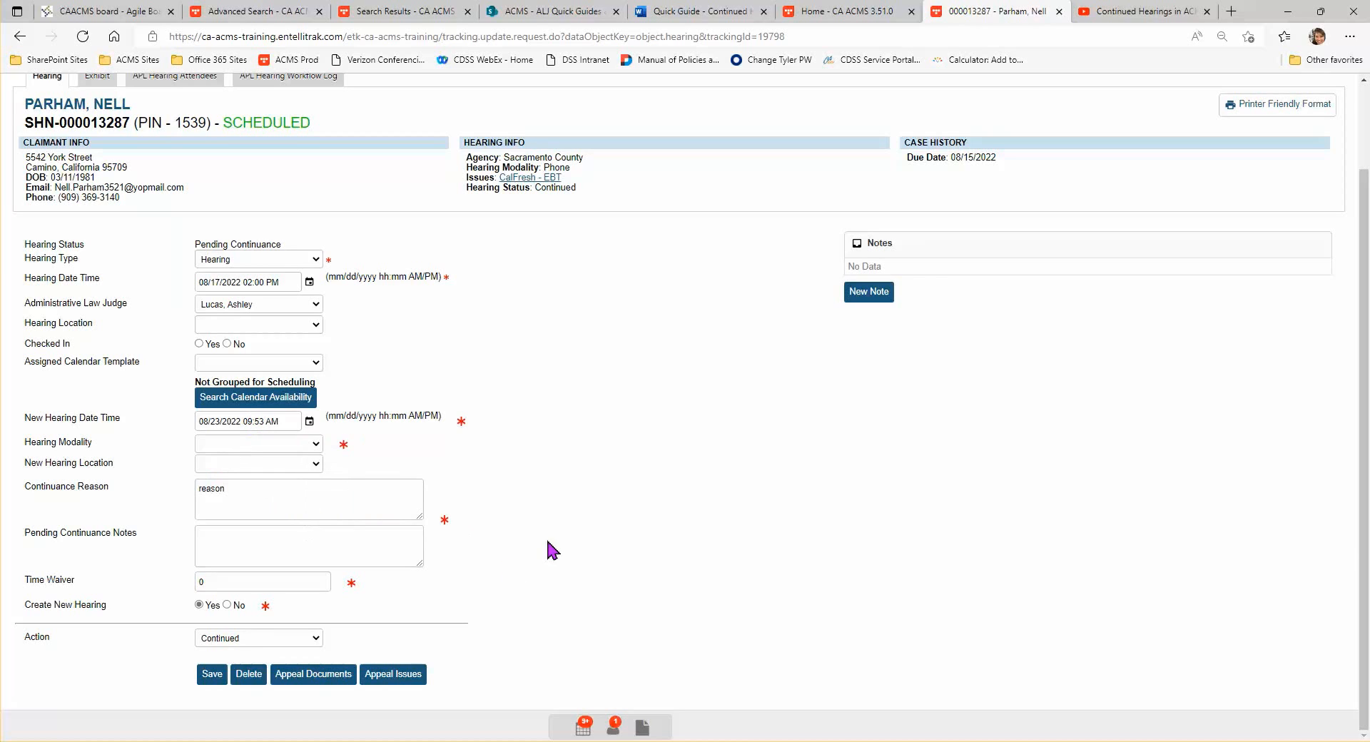
{"action": "left_click", "coordinate": [263, 421]}
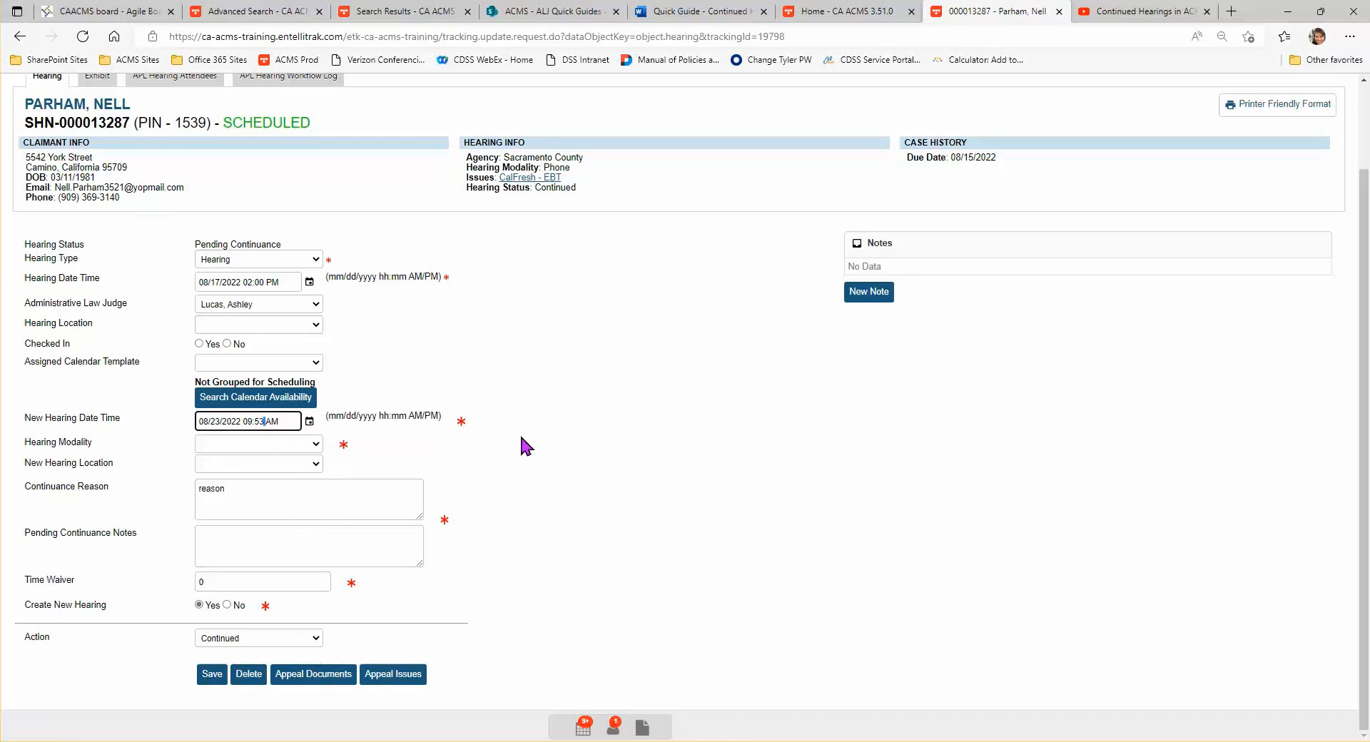
{"action": "key", "text": "BackSpace"}
{"action": "type", "text": "00"}
{"action": "key", "text": "BackSpace"}
{"action": "key", "text": "BackSpace"}
{"action": "key", "text": "BackSpace"}
{"action": "type", "text": "00"}
Choose Phone as the new hearing's modality and save the hearing record.
{"action": "left_click", "coordinate": [237, 444]}
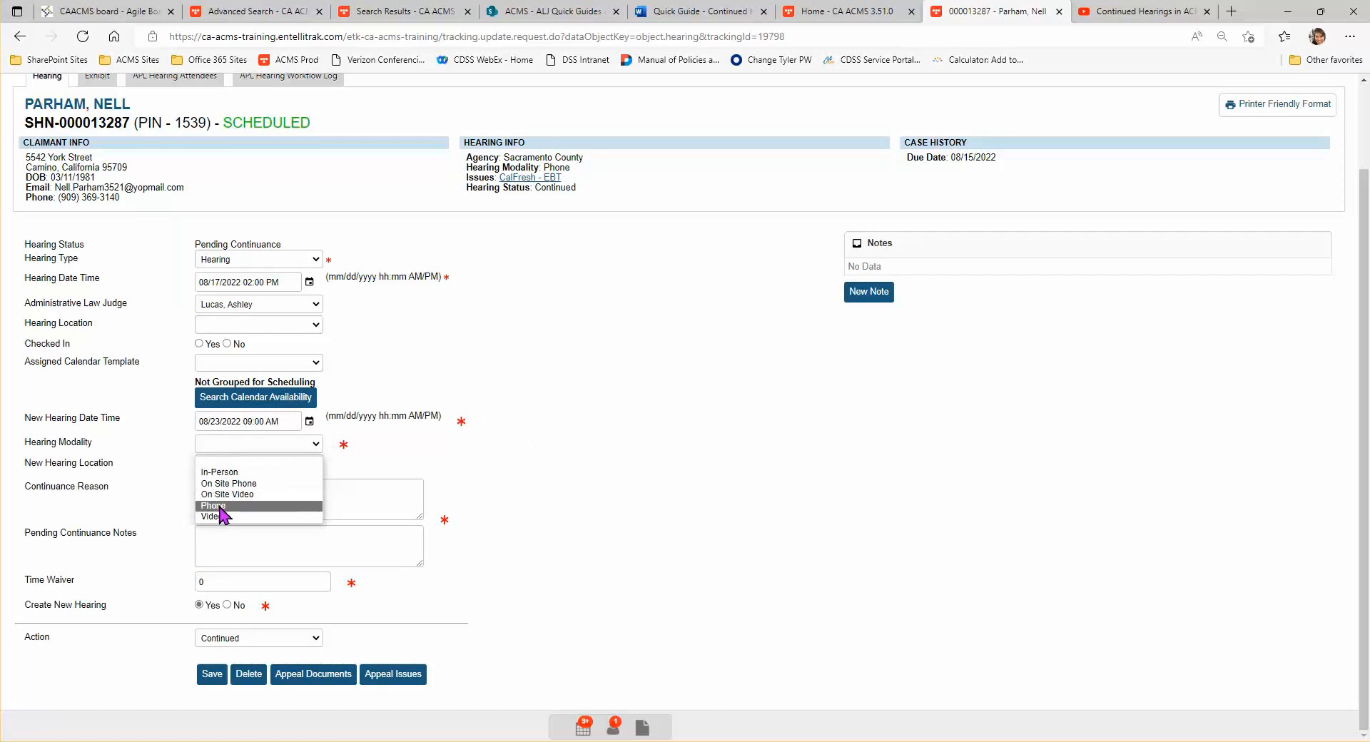
{"action": "left_click", "coordinate": [220, 506]}
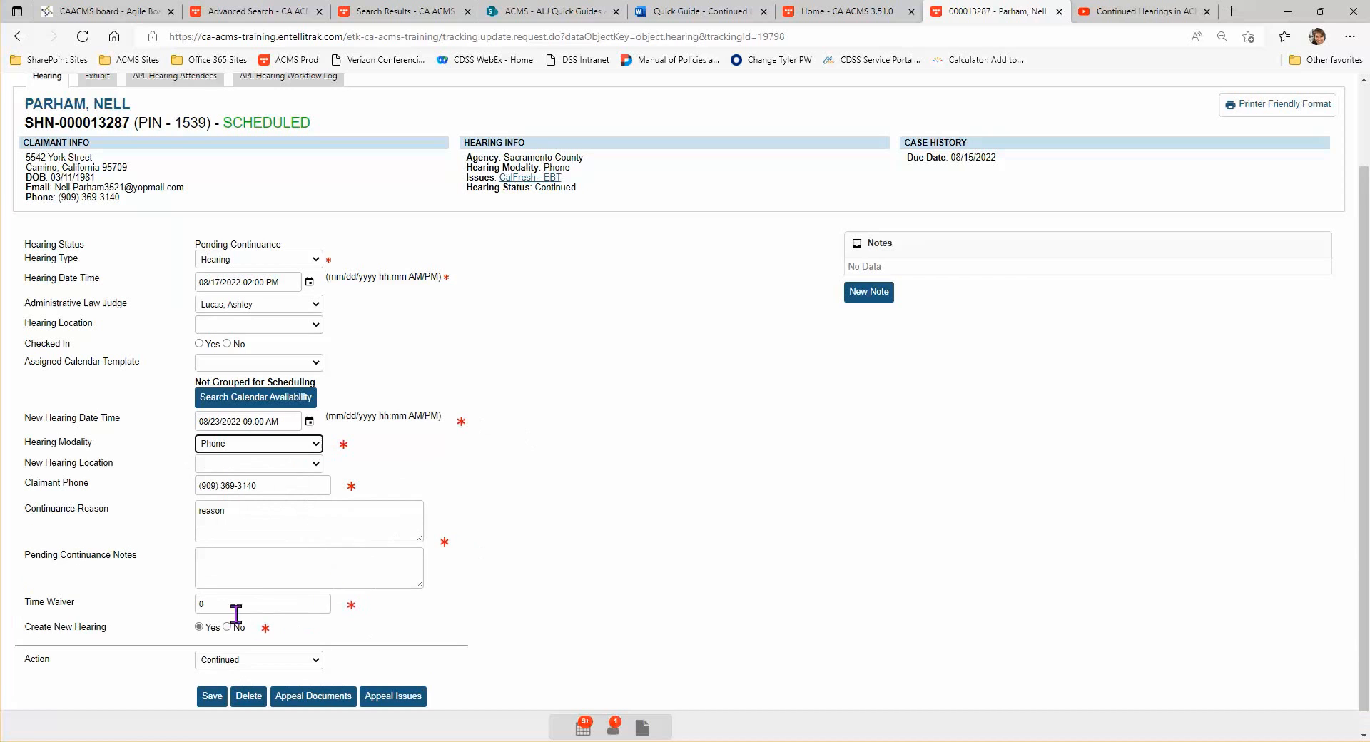
{"action": "left_click", "coordinate": [211, 696]}
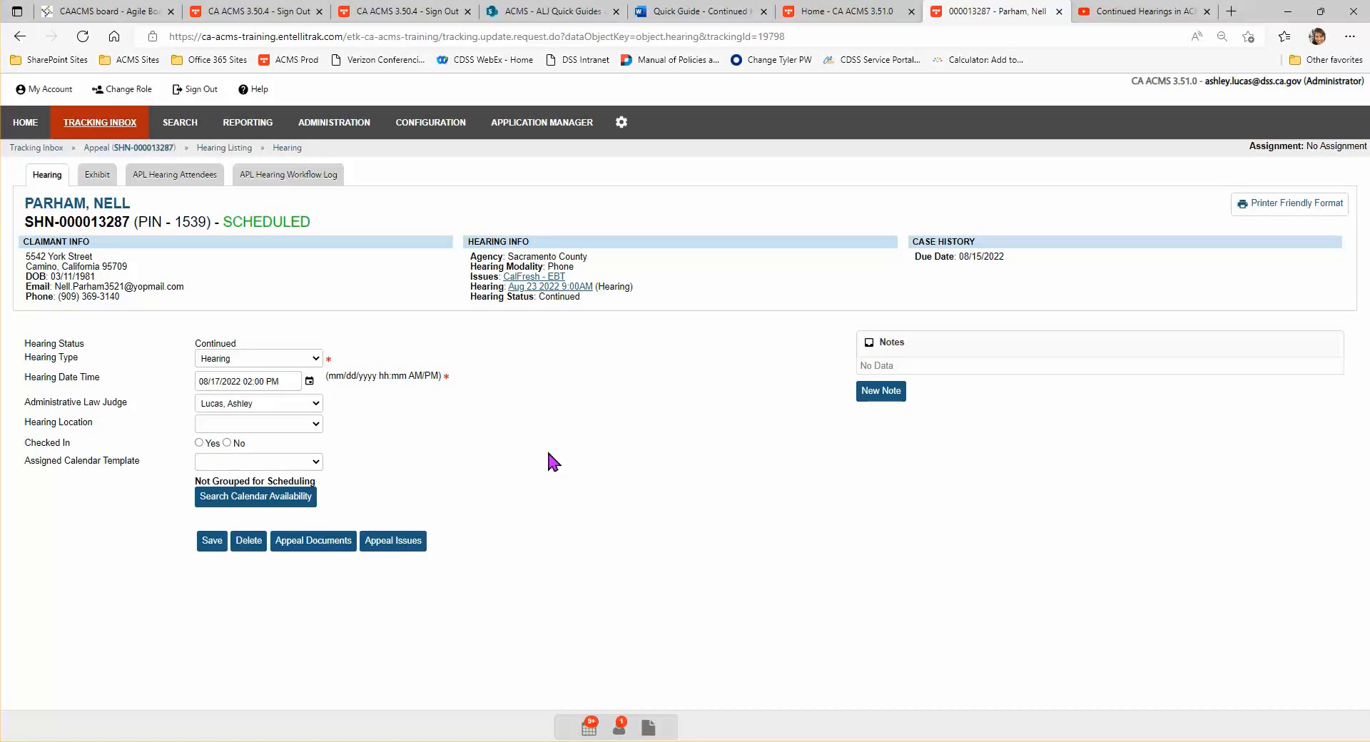
Open the 08/23/2022 09:00 AM hearing from the hearing listing, check its date and time, and return to the listing.
{"action": "left_click", "coordinate": [222, 150]}
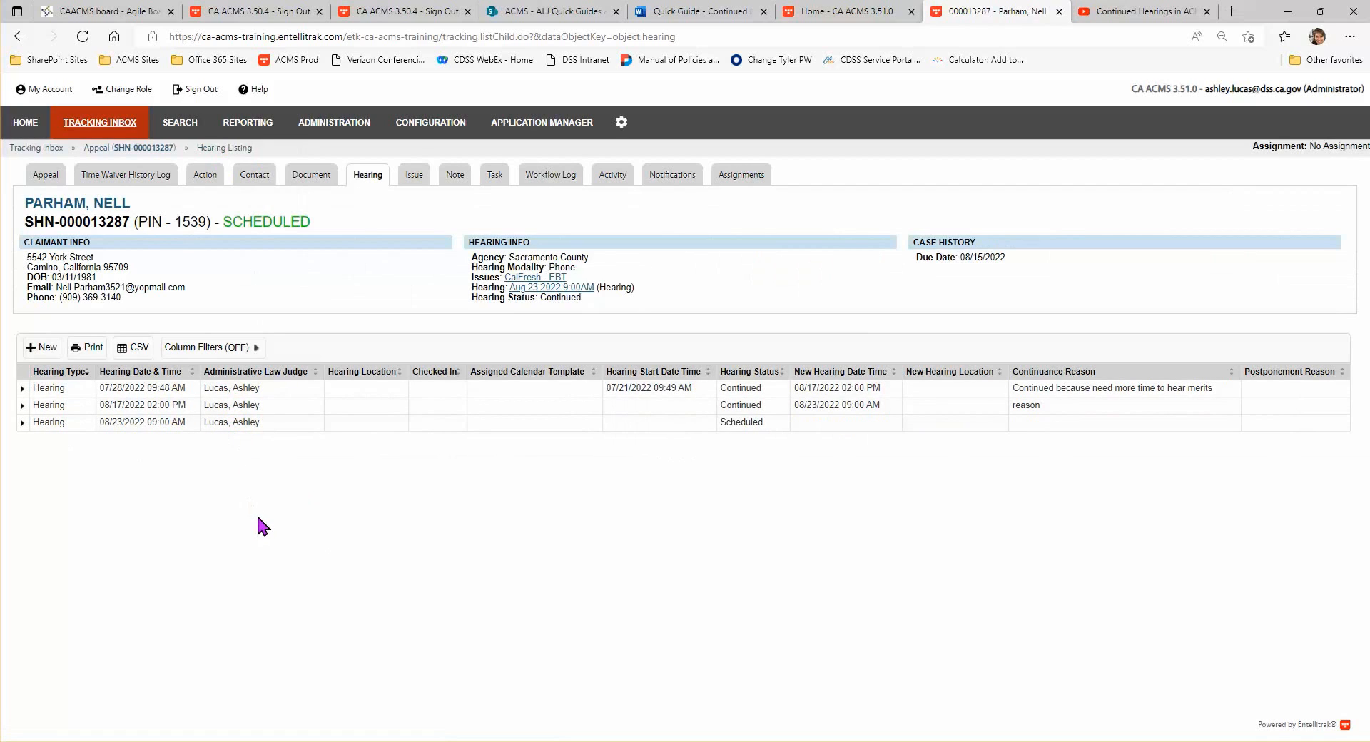
{"action": "left_click", "coordinate": [140, 425]}
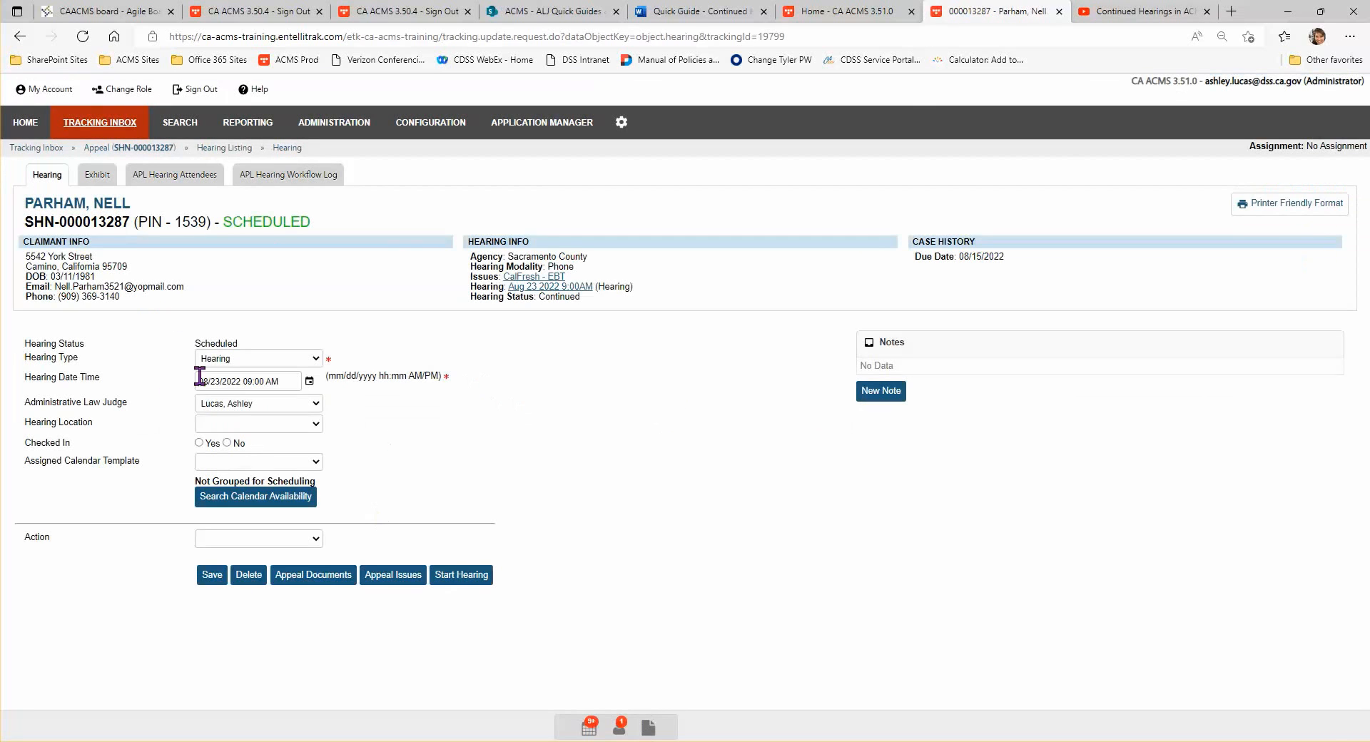
{"action": "left_click_drag", "start_coordinate": [289, 378], "coordinate": [192, 379]}
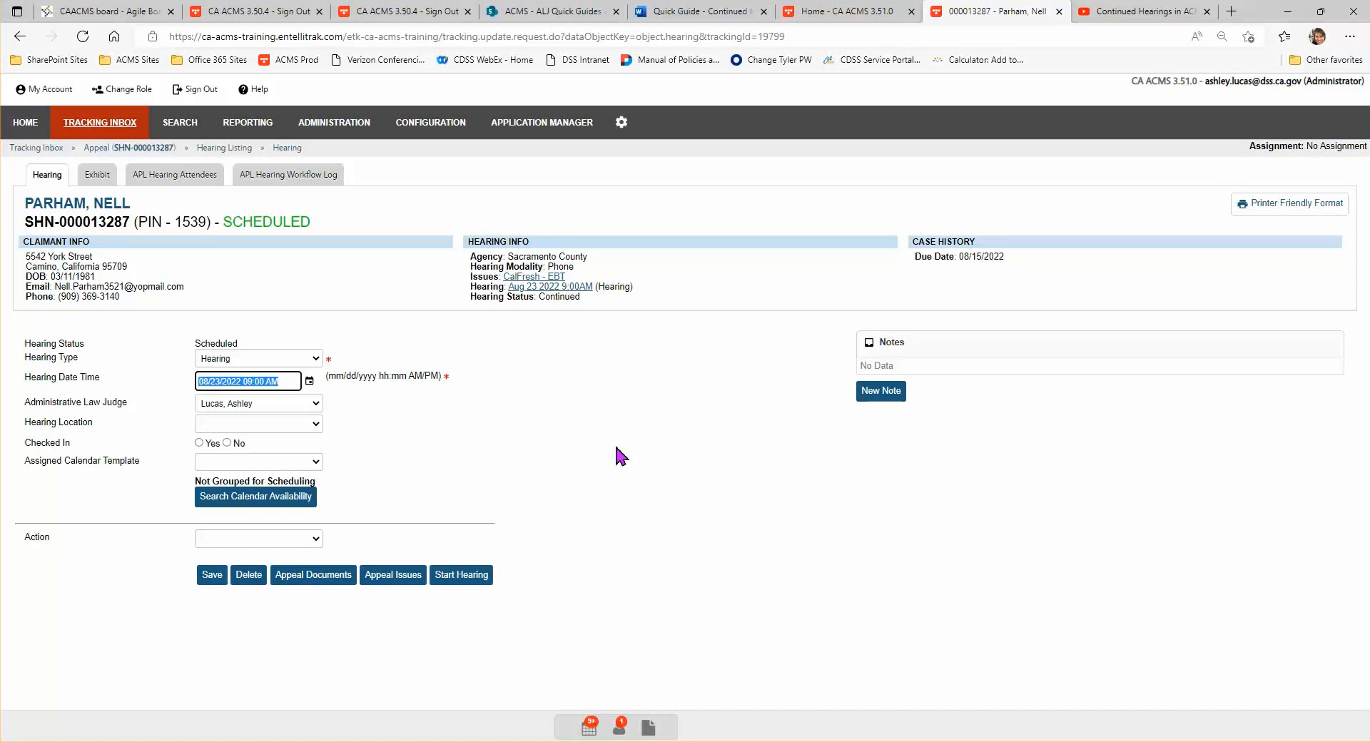
{"action": "left_click", "coordinate": [225, 148]}
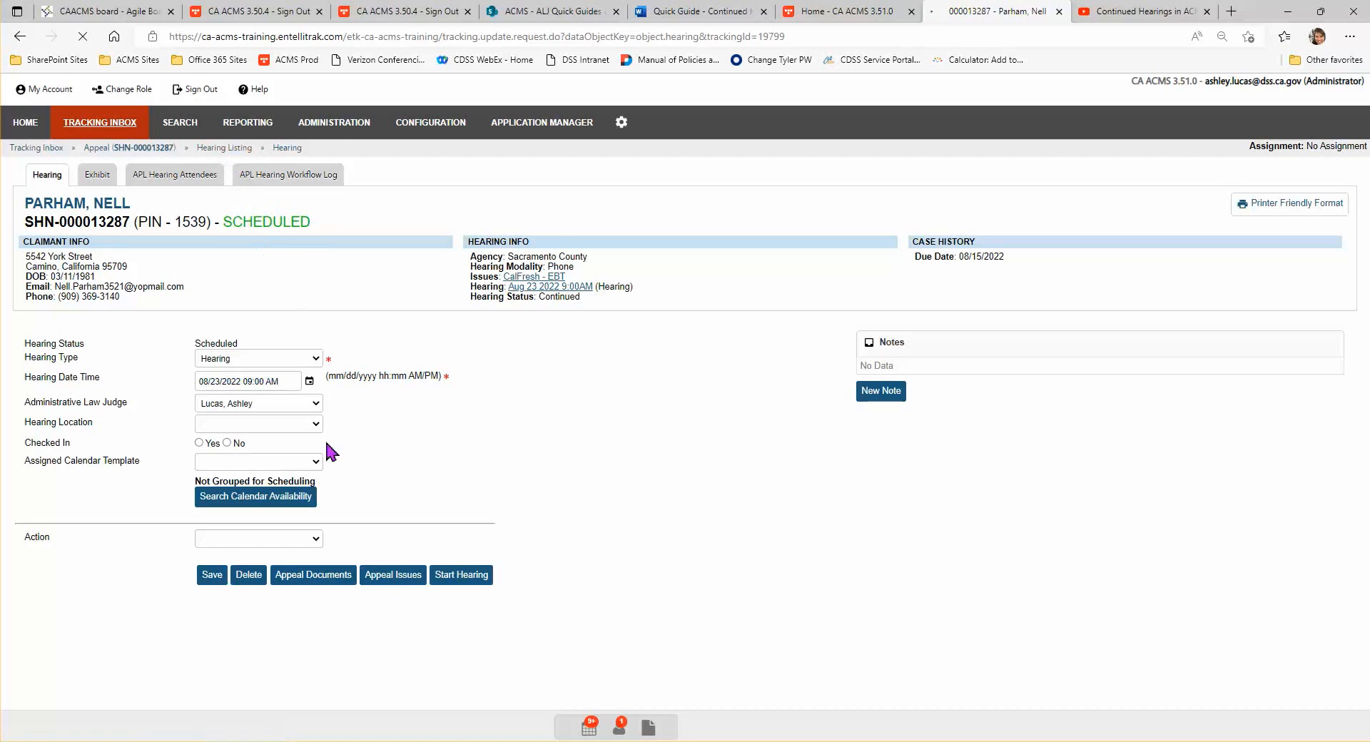